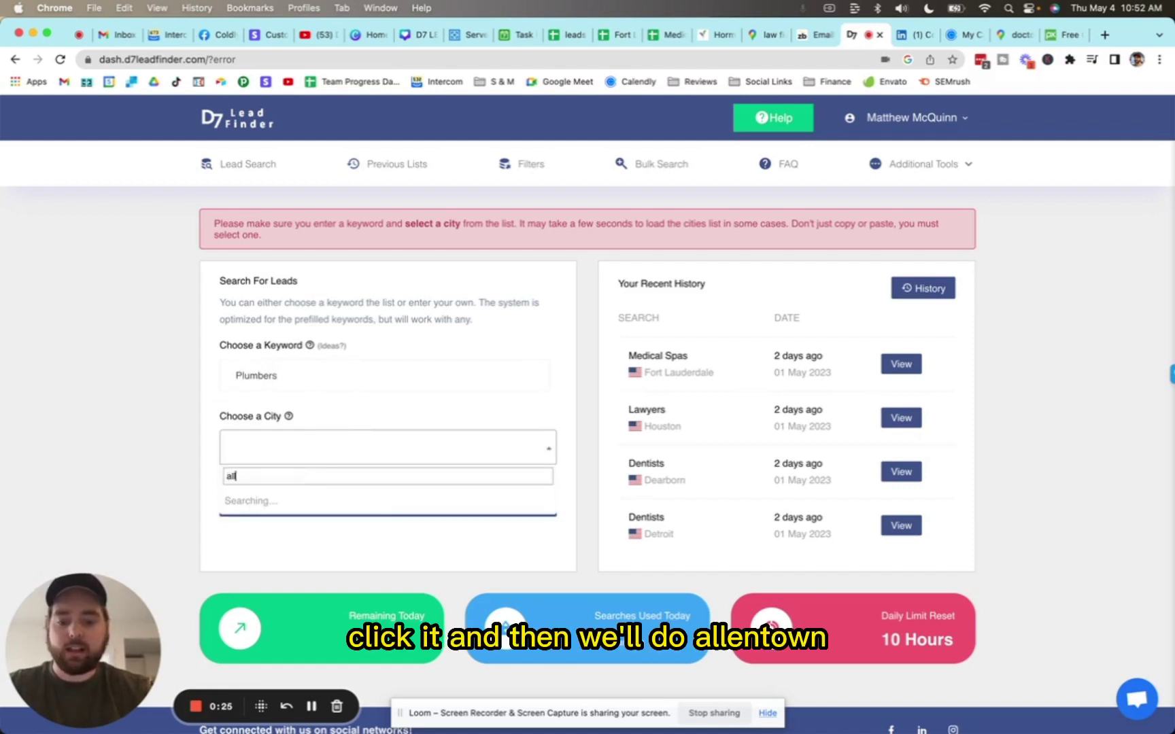
type("lentown")
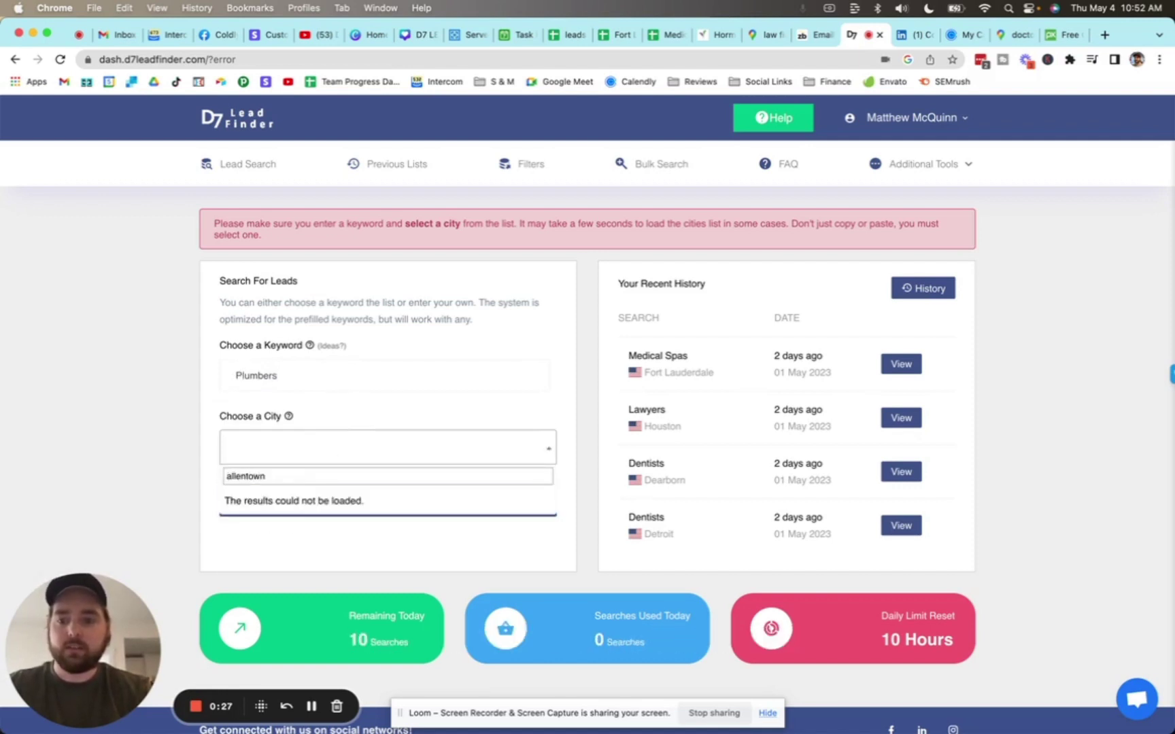
Pick Allentown, PA, USA as the city and enter the 'plumbers' keyword to get leads.
key("BackSpace")
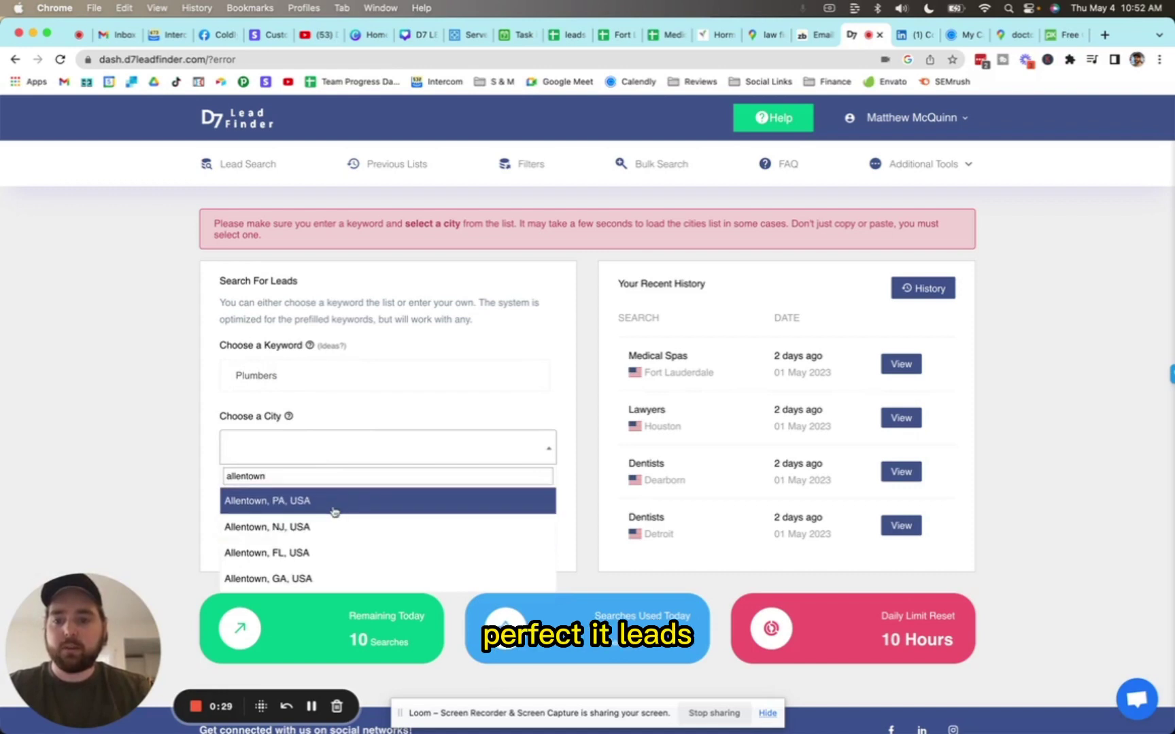
left_click(336, 511)
left_click(405, 513)
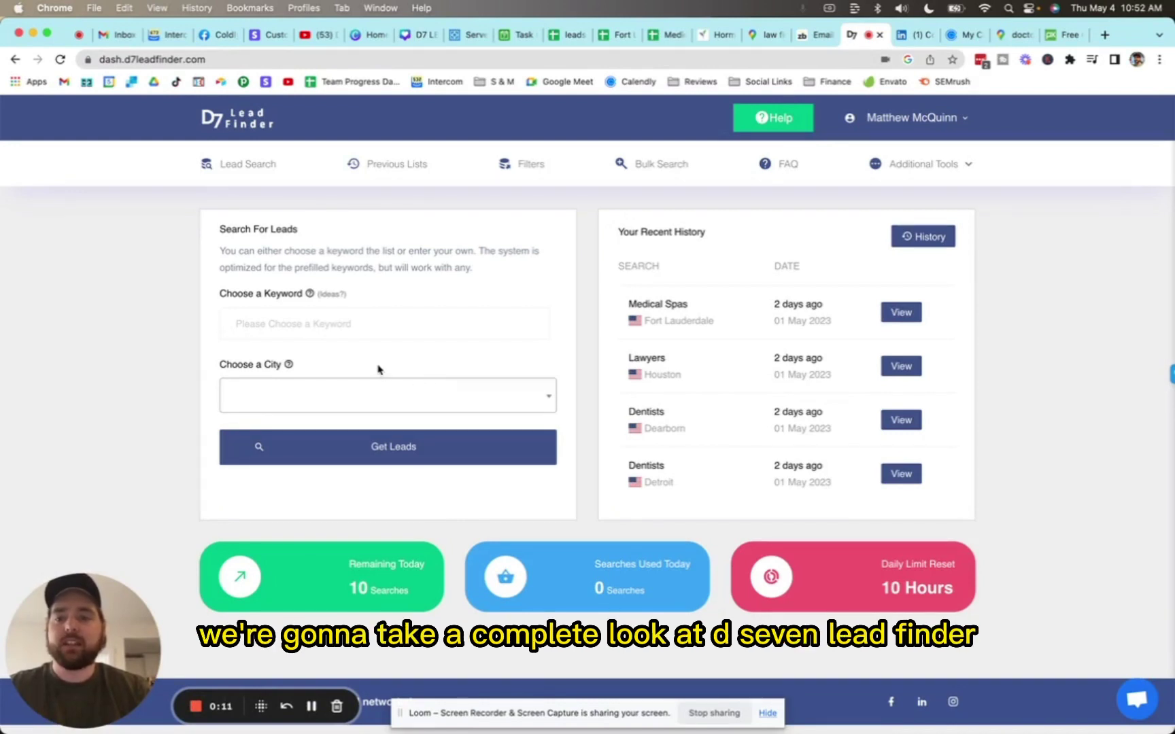
left_click(358, 324)
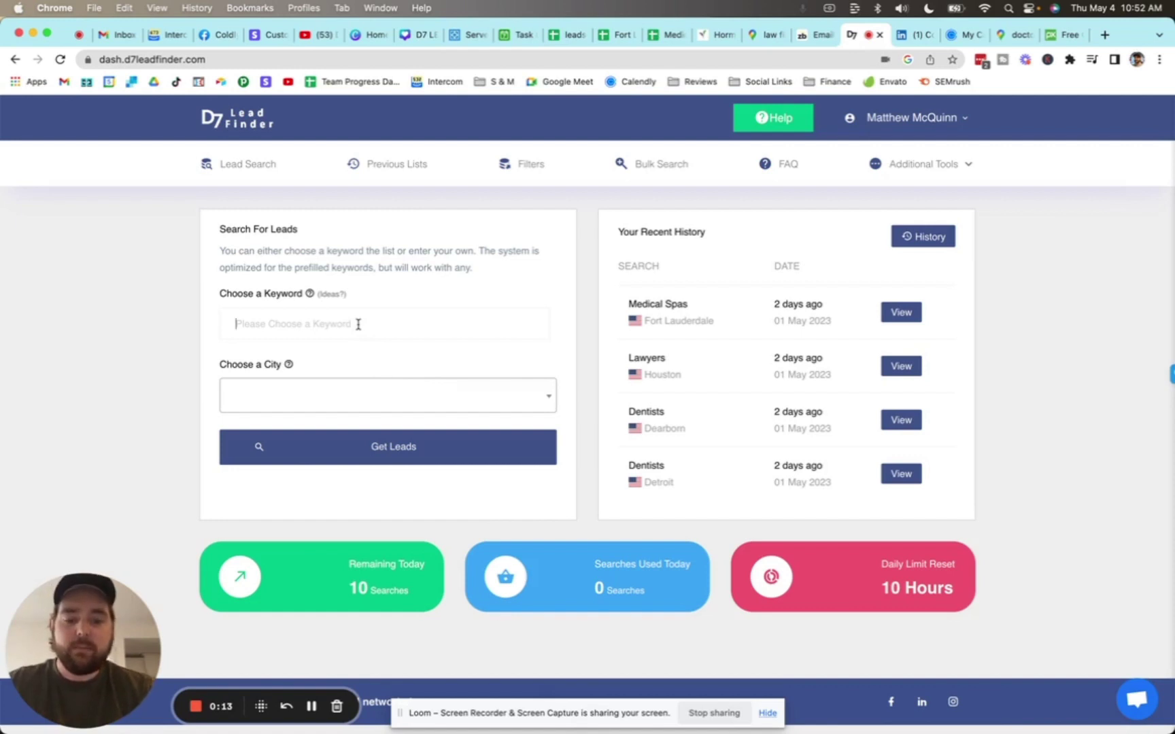
type("plumbers")
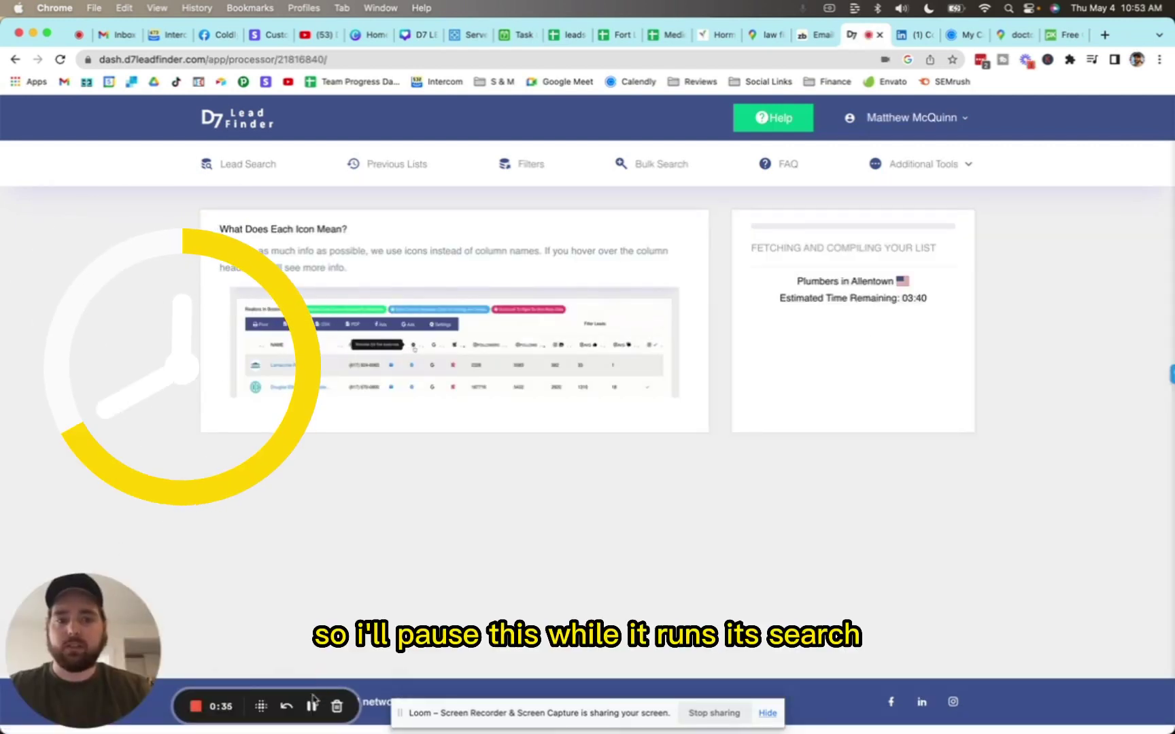
Wait for the Allentown plumbers results table with phone and social columns to load.
left_click(312, 706)
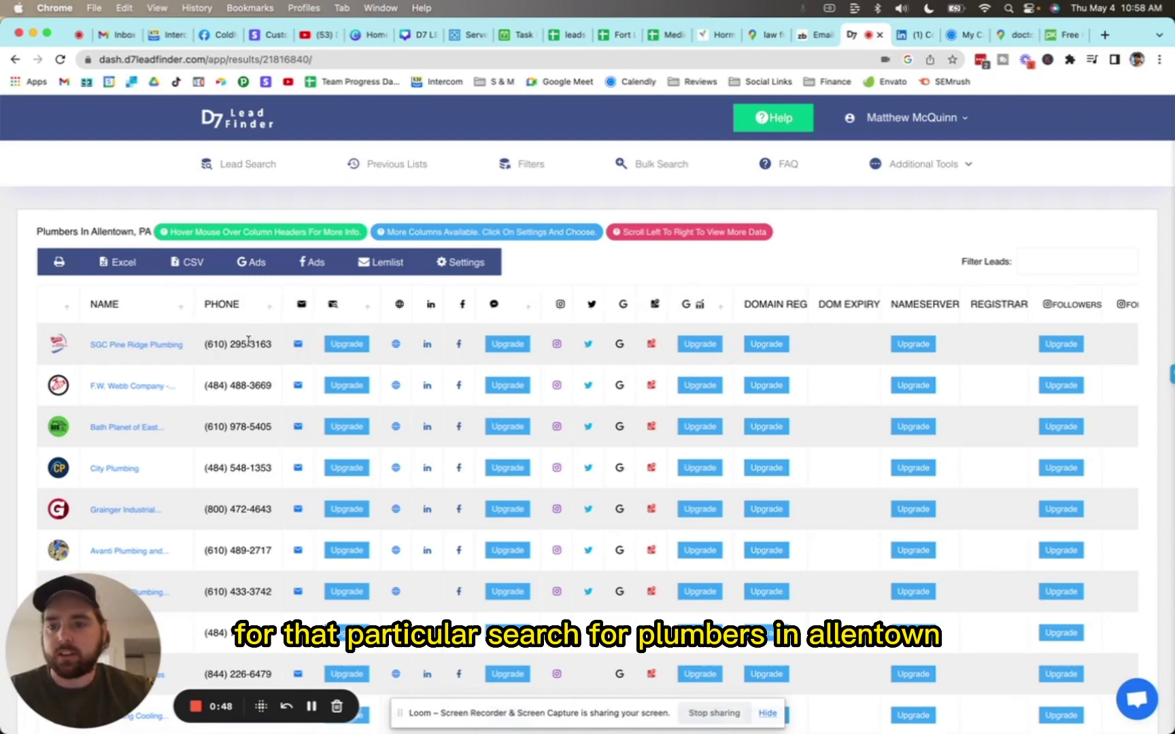
scroll(248, 342, "down", 1)
scroll(248, 344, "down", 1)
scroll(248, 344, "down", 1)
scroll(249, 345, "down", 1)
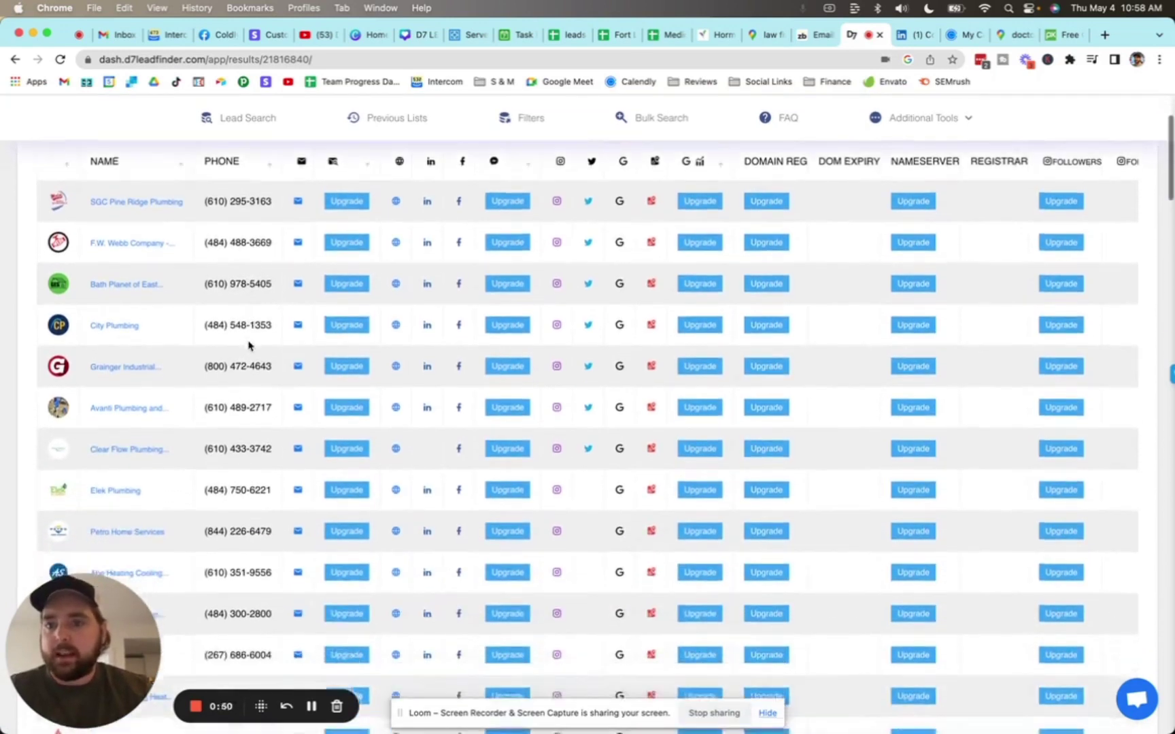
scroll(248, 345, "down", 2)
scroll(247, 345, "down", 2)
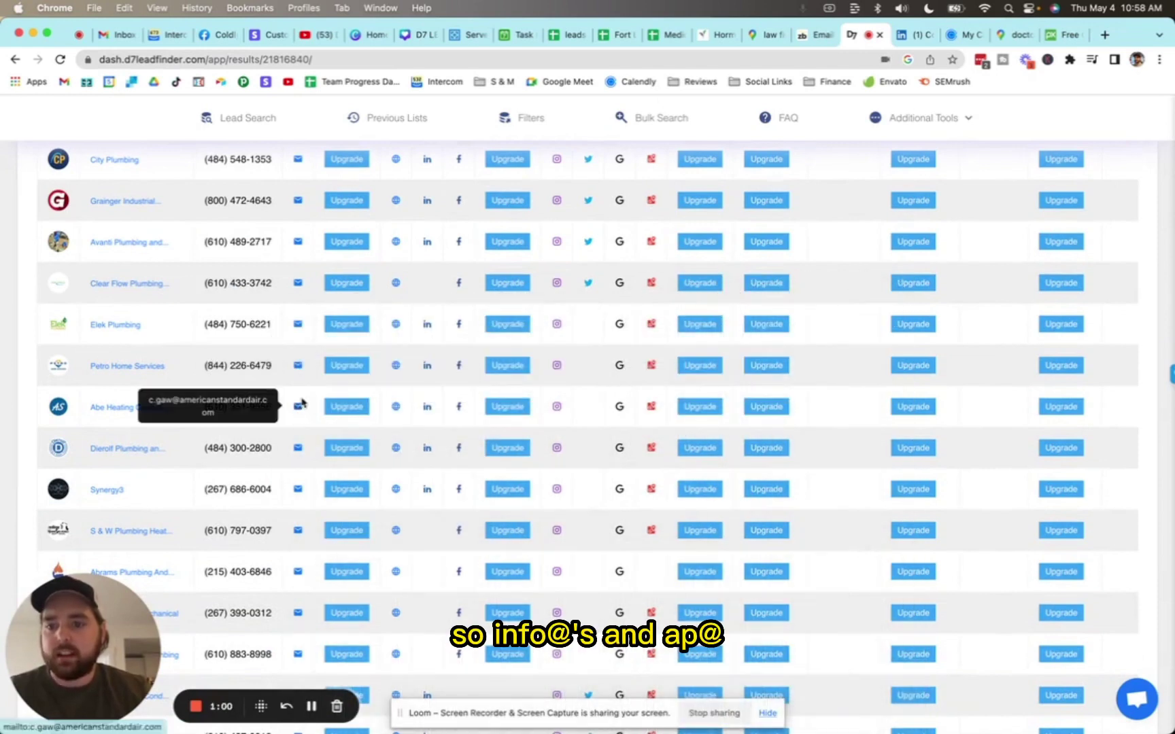
scroll(300, 330, "down", 2)
scroll(298, 349, "down", 1)
scroll(298, 367, "down", 2)
scroll(295, 386, "down", 1)
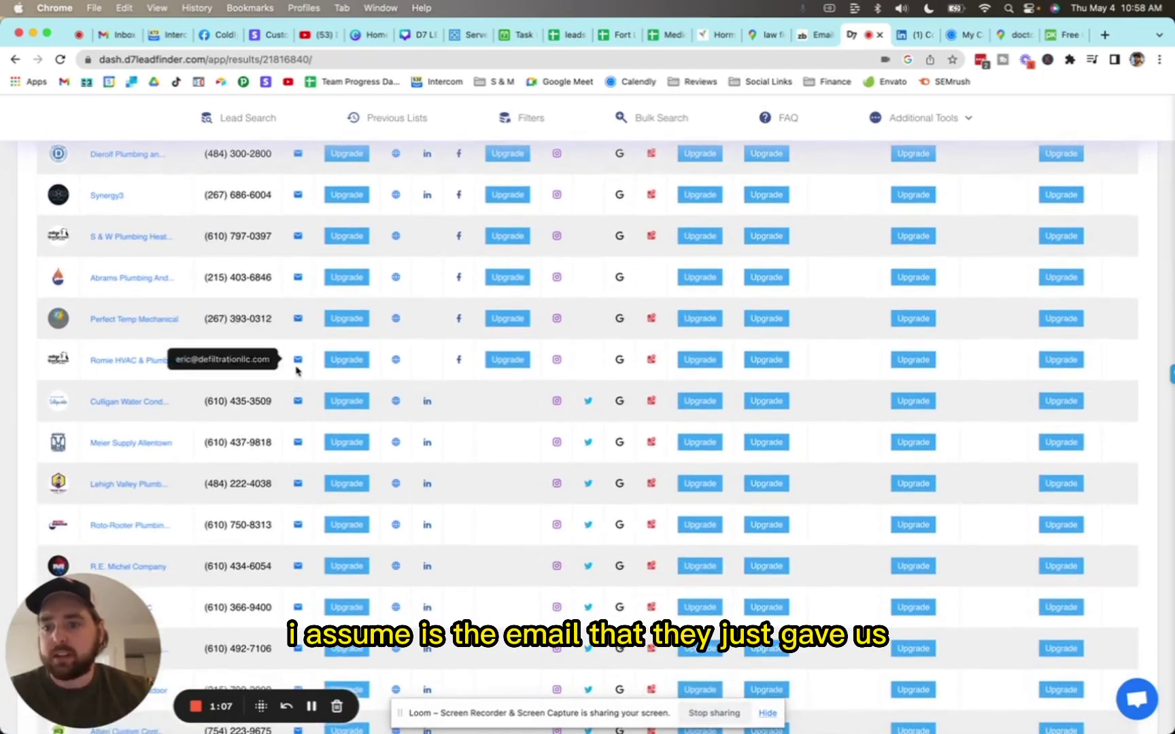
scroll(297, 367, "down", 2)
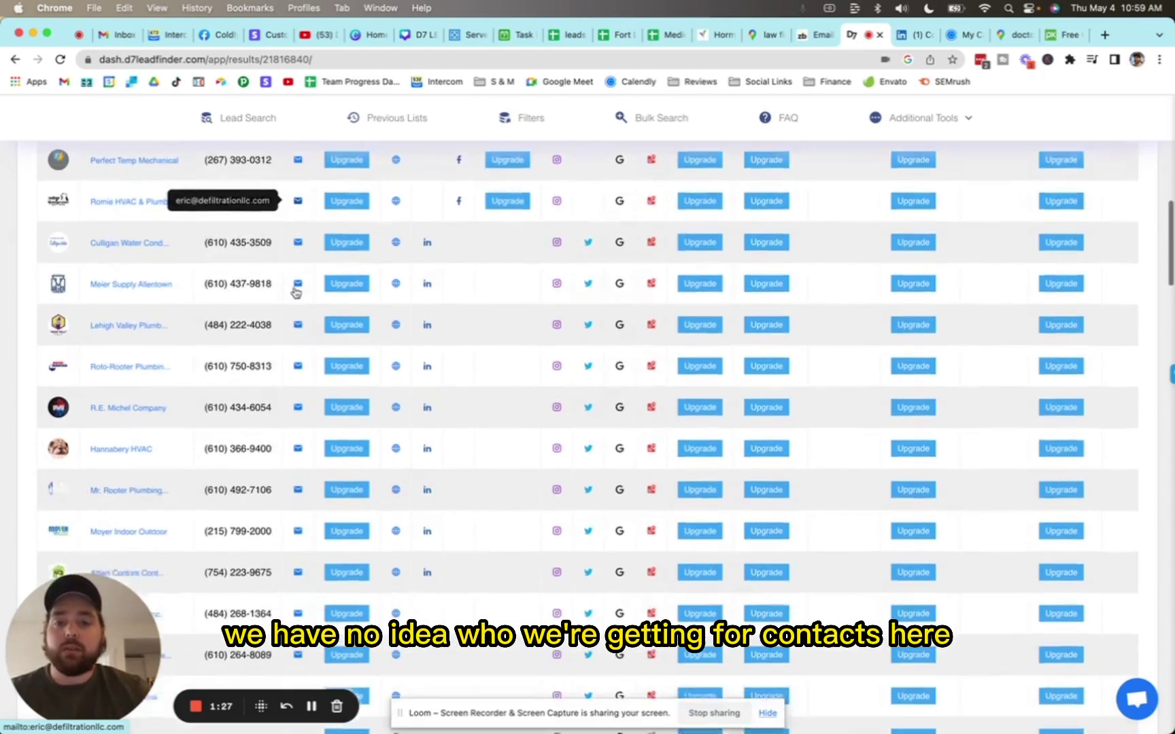
scroll(296, 291, "down", 3)
scroll(295, 291, "down", 4)
scroll(296, 291, "down", 2)
scroll(296, 291, "down", 1)
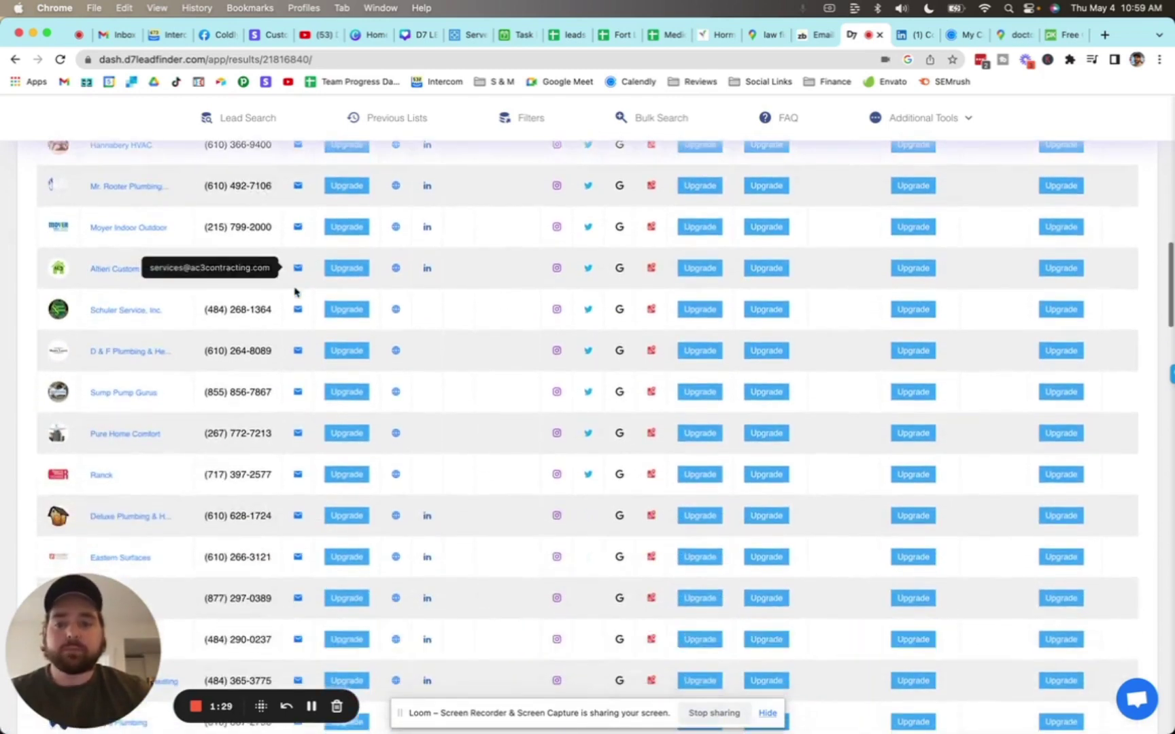
scroll(295, 292, "down", 4)
scroll(296, 291, "down", 3)
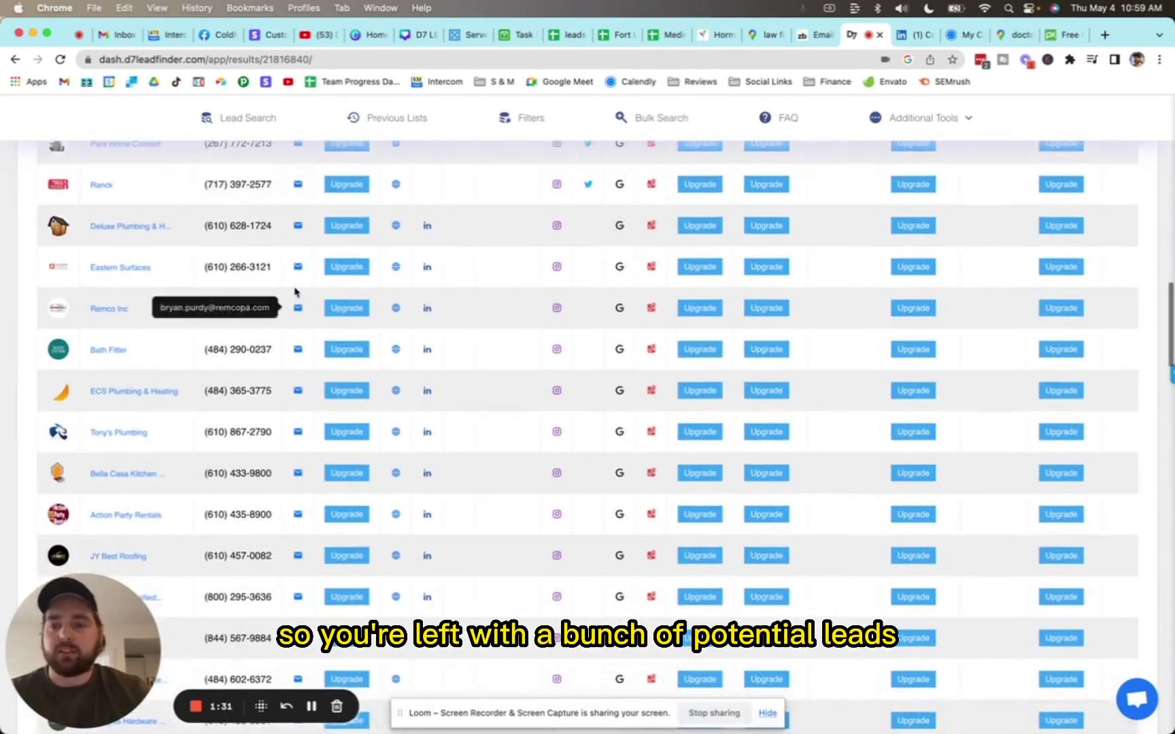
scroll(295, 291, "up", 10)
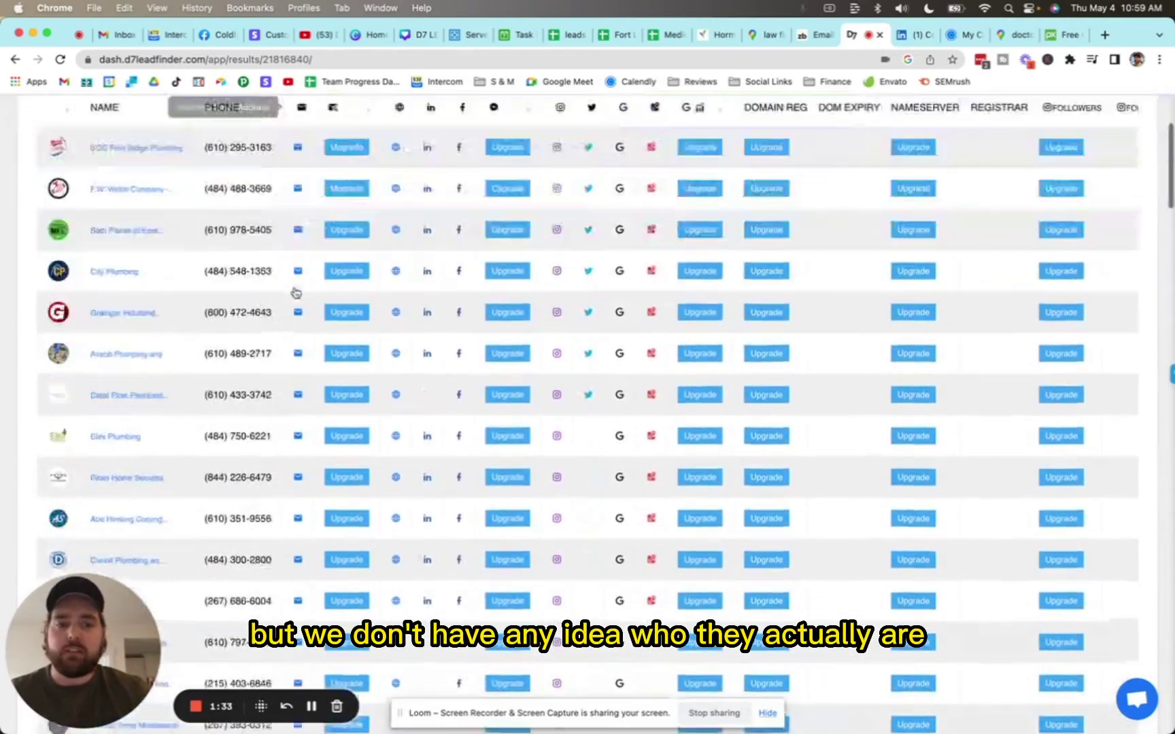
scroll(295, 291, "down", 8)
scroll(296, 292, "down", 5)
scroll(295, 291, "down", 5)
scroll(296, 292, "down", 5)
scroll(296, 292, "down", 5)
scroll(295, 291, "down", 1)
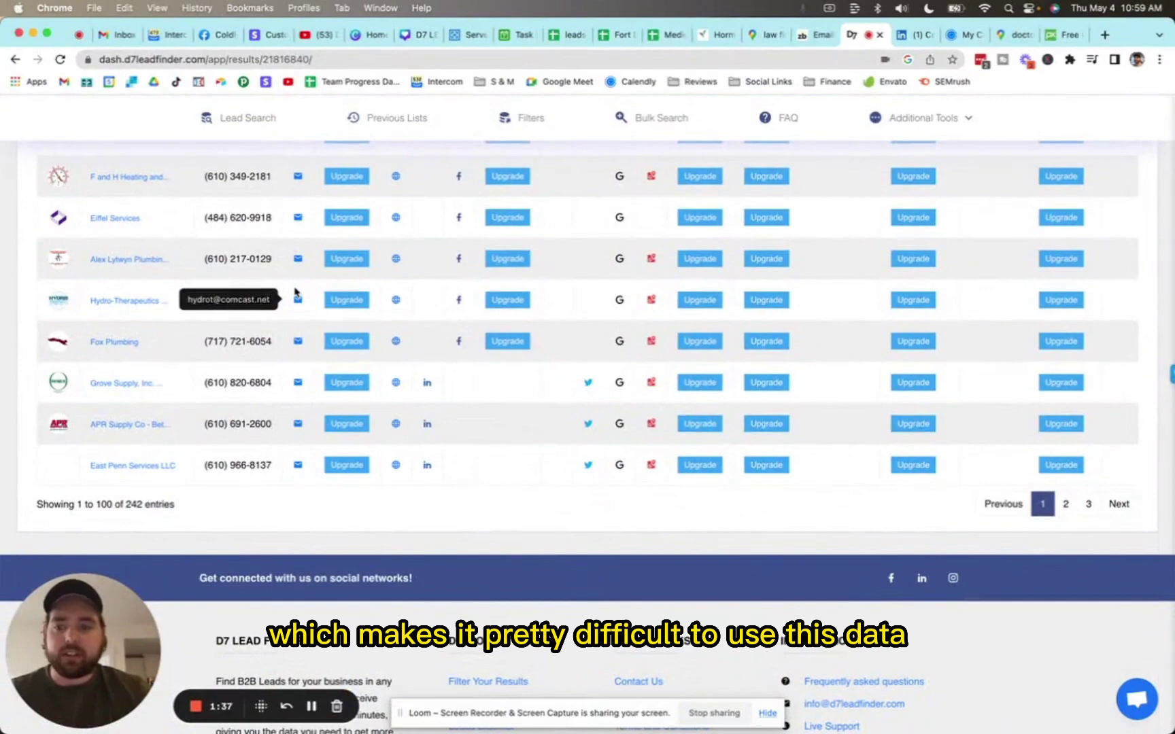
scroll(349, 387, "up", 3)
scroll(350, 387, "up", 1)
scroll(350, 386, "up", 2)
scroll(351, 387, "up", 3)
scroll(349, 387, "up", 5)
scroll(350, 386, "up", 5)
scroll(350, 387, "up", 5)
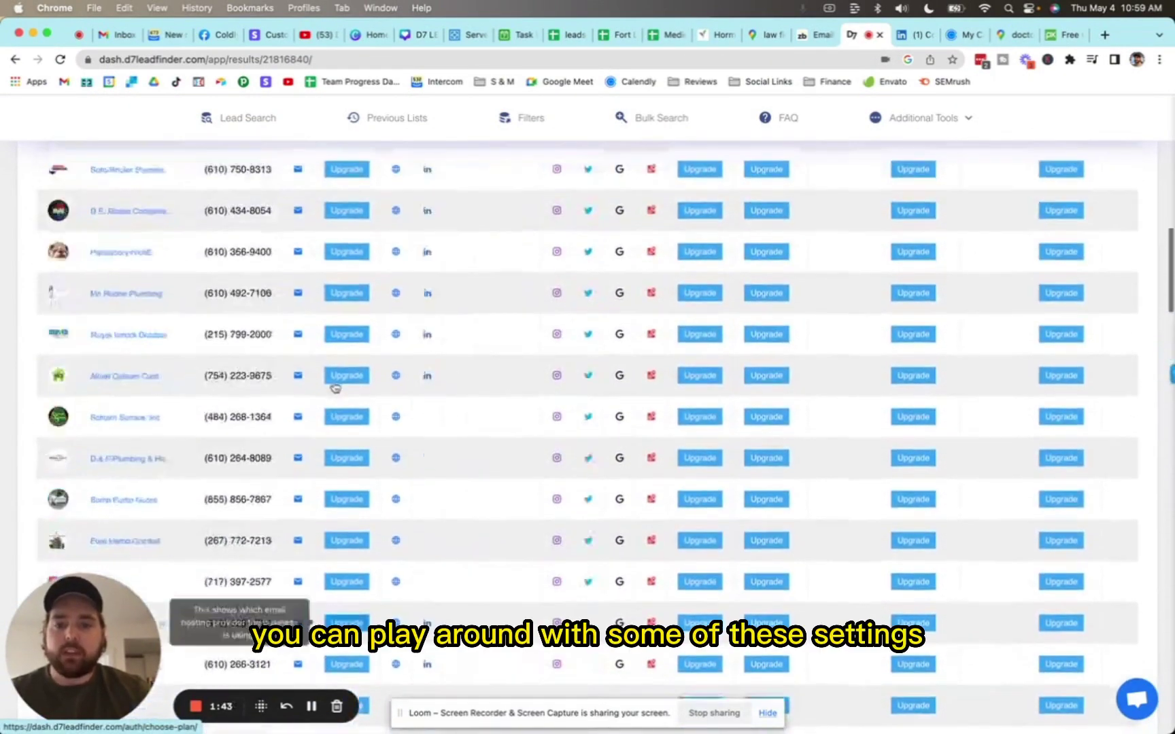
scroll(352, 396, "up", 5)
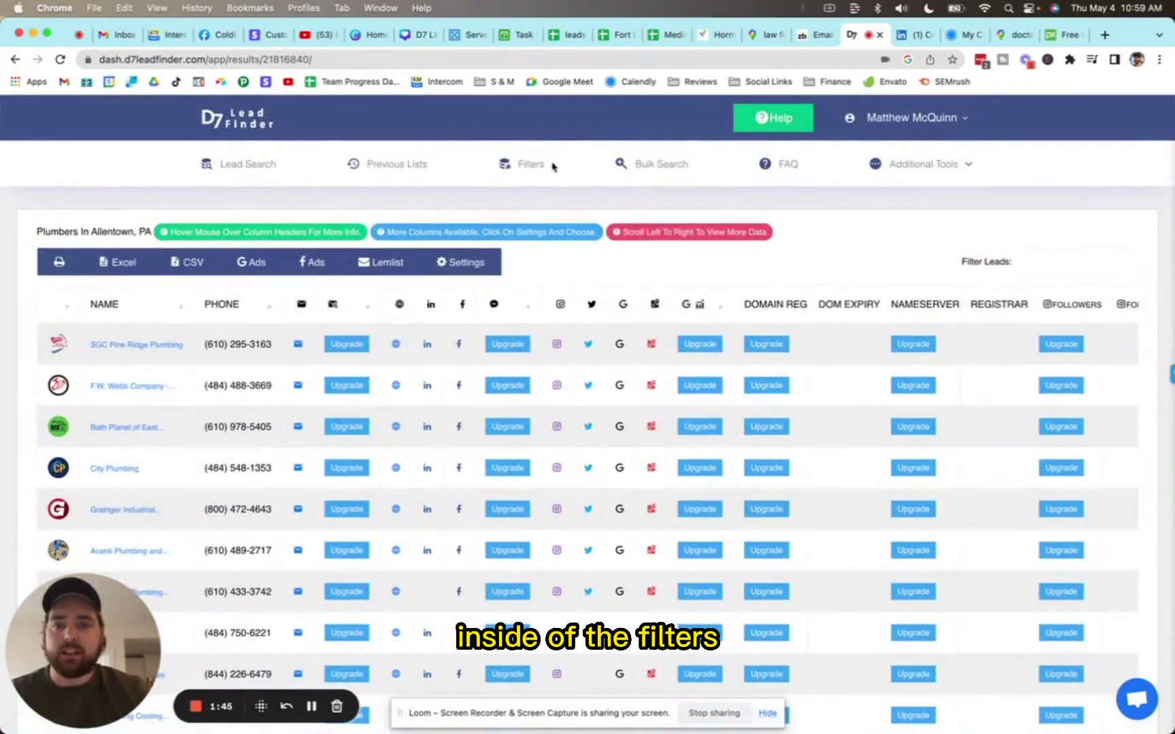
Open Filters to review the Hide Leads toggles and Choose What You See options.
left_click(542, 173)
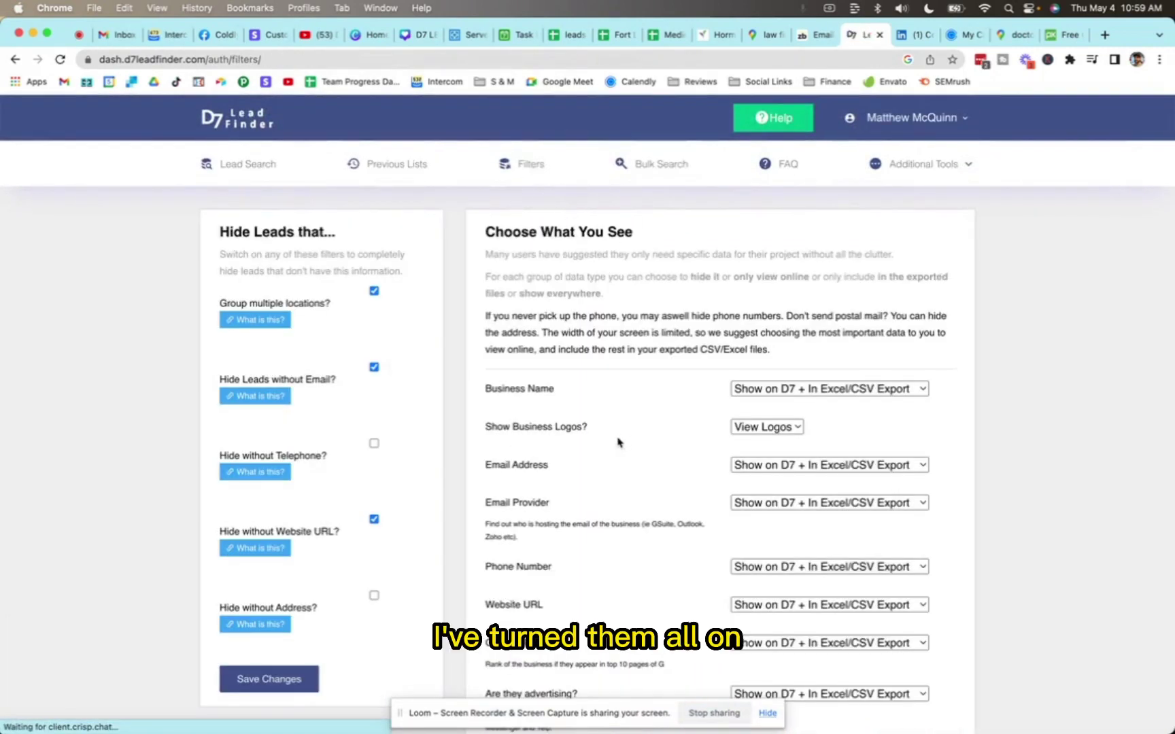
scroll(618, 441, "down", 1)
scroll(646, 342, "down", 3)
scroll(625, 468, "down", 3)
scroll(624, 467, "down", 2)
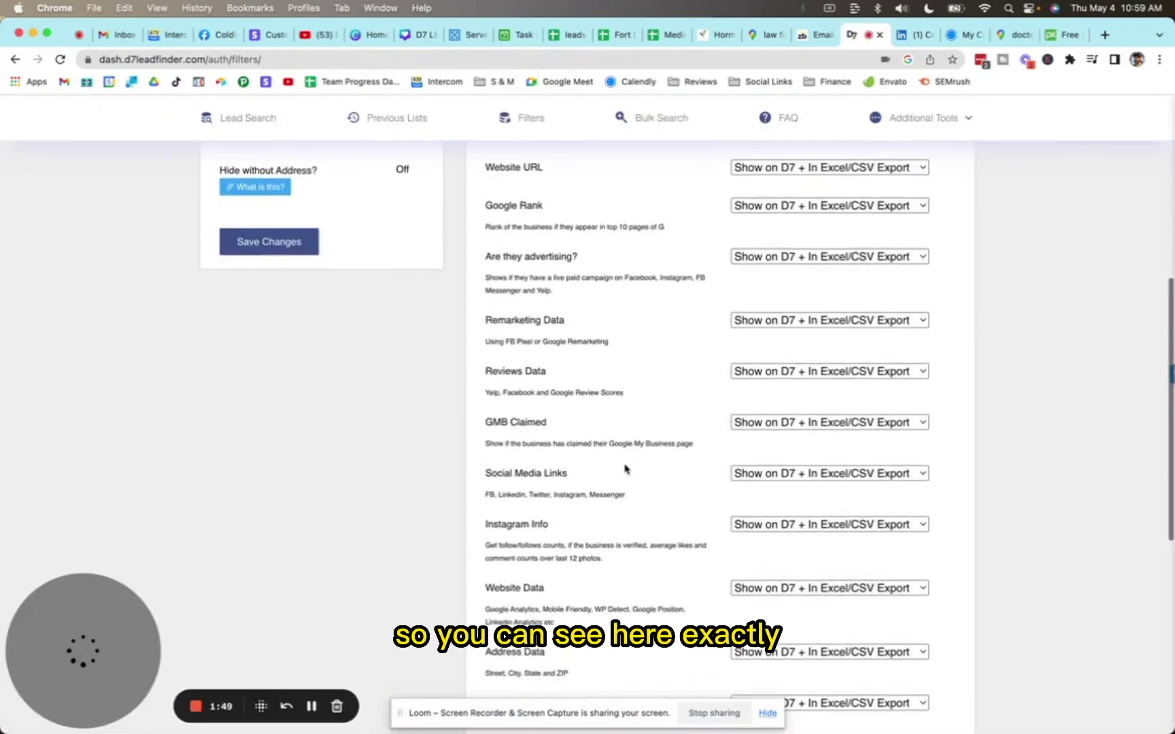
scroll(625, 467, "down", 2)
scroll(624, 468, "down", 1)
scroll(584, 438, "down", 3)
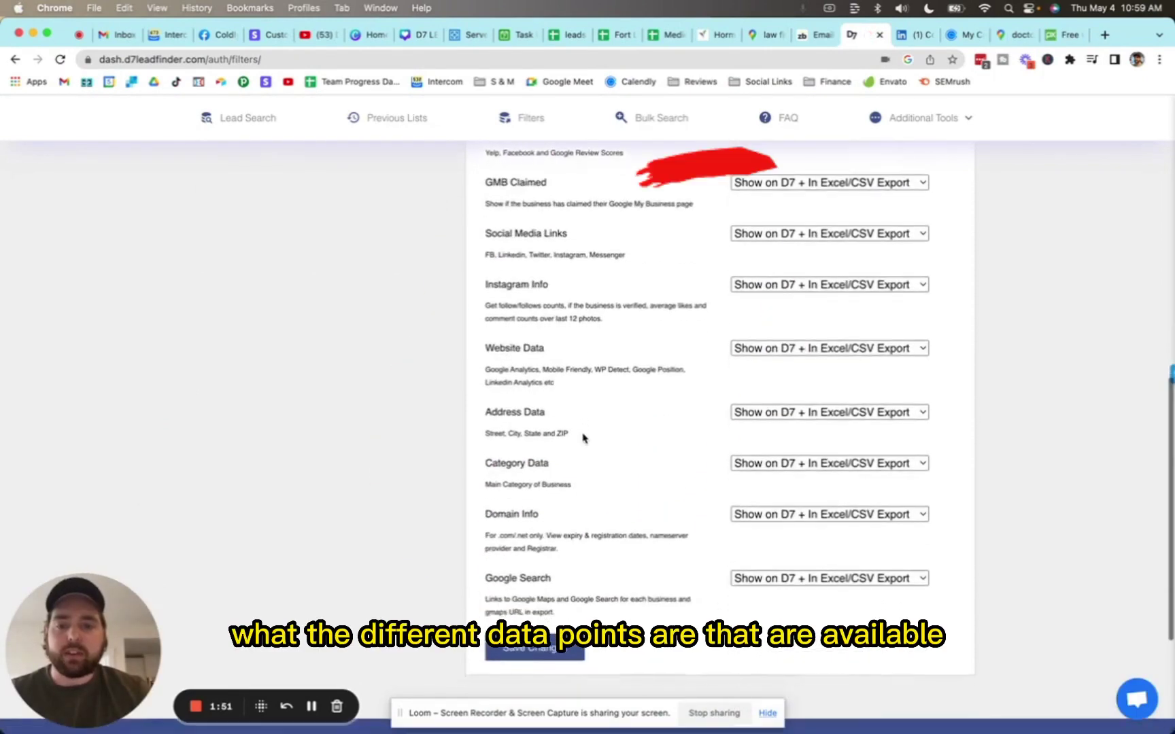
scroll(583, 437, "down", 1)
scroll(582, 428, "up", 2)
scroll(580, 421, "up", 3)
scroll(580, 422, "up", 3)
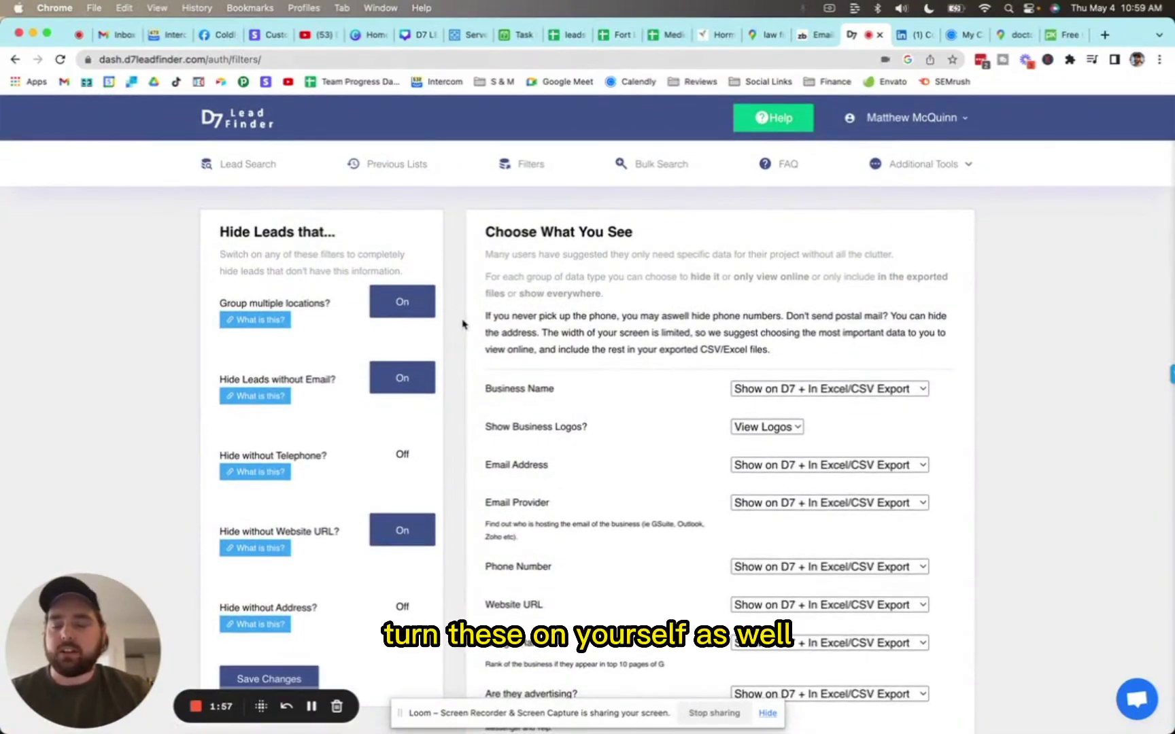
scroll(495, 315, "down", 1)
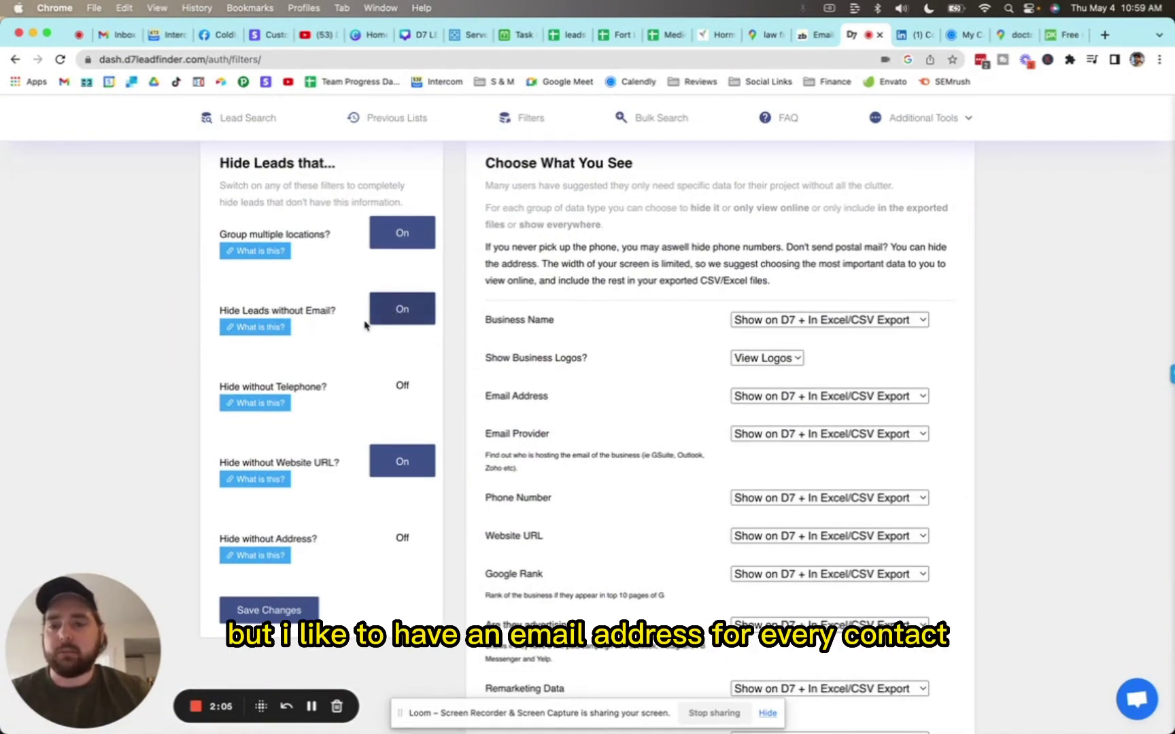
scroll(336, 342, "down", 1)
scroll(336, 342, "down", 1)
scroll(336, 341, "down", 1)
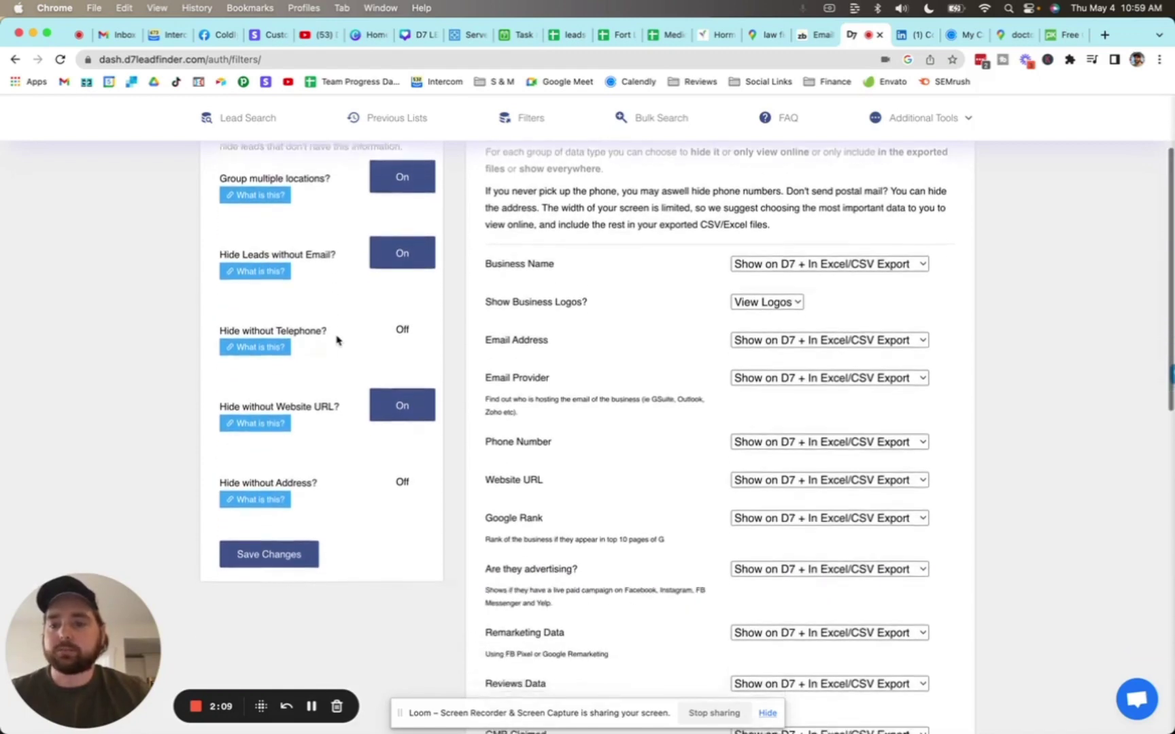
scroll(336, 341, "down", 1)
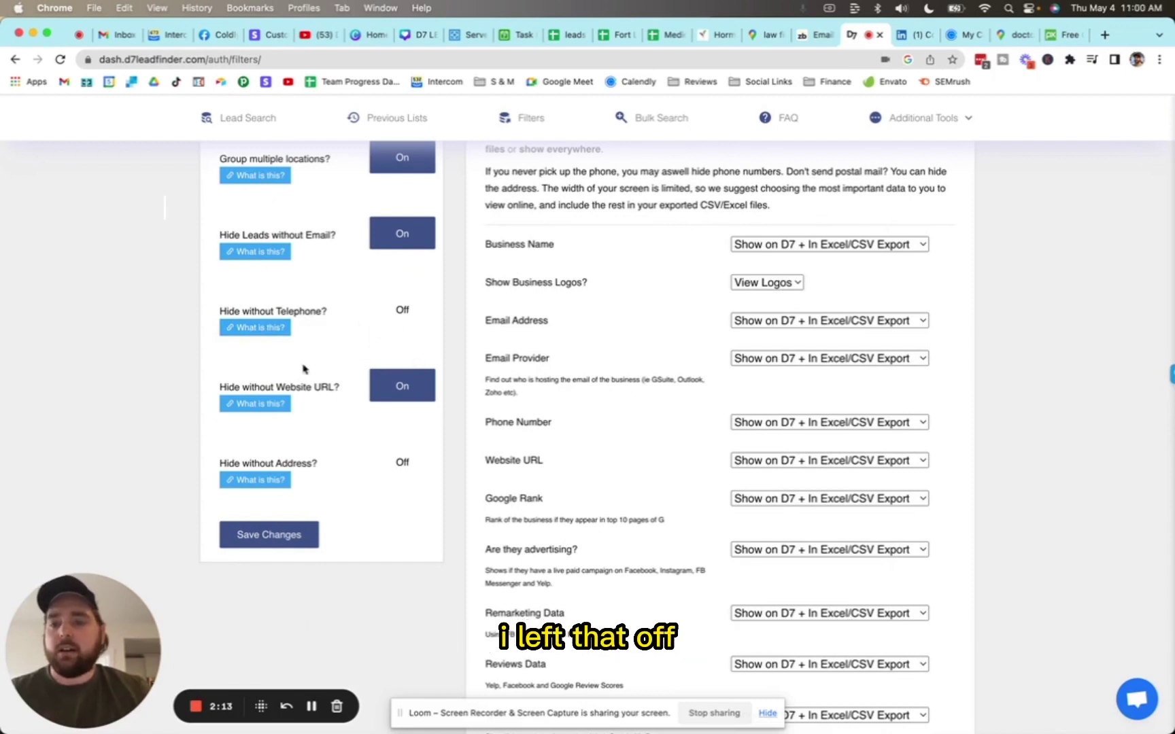
scroll(308, 381, "down", 1)
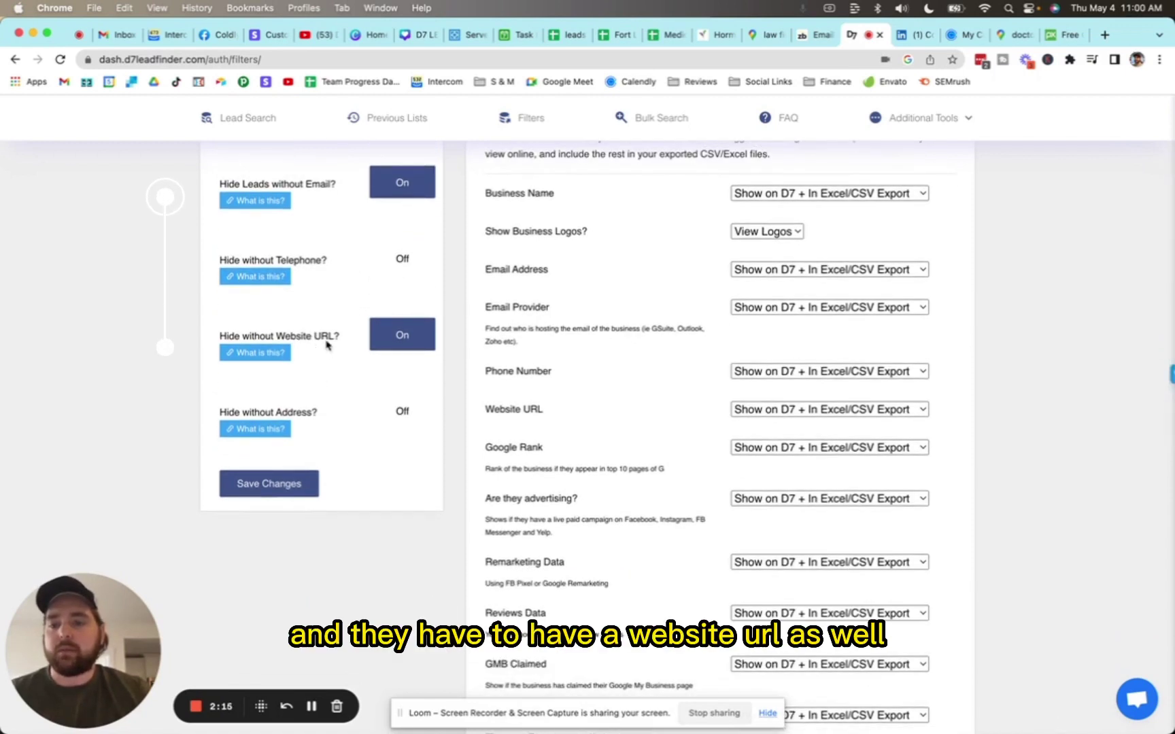
scroll(315, 342, "up", 5)
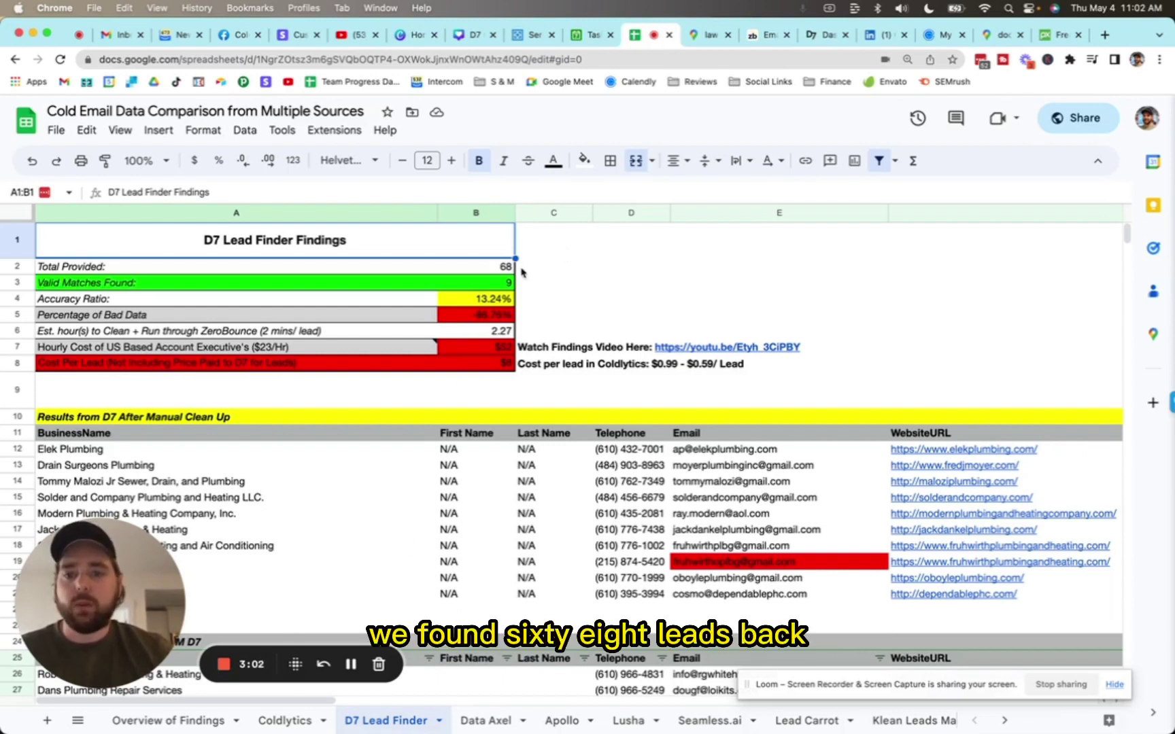
Inspect the 68 provided and 9 valid figures, plus the clean-up hours, hourly cost and cost-per-lead formulas.
left_click(508, 267)
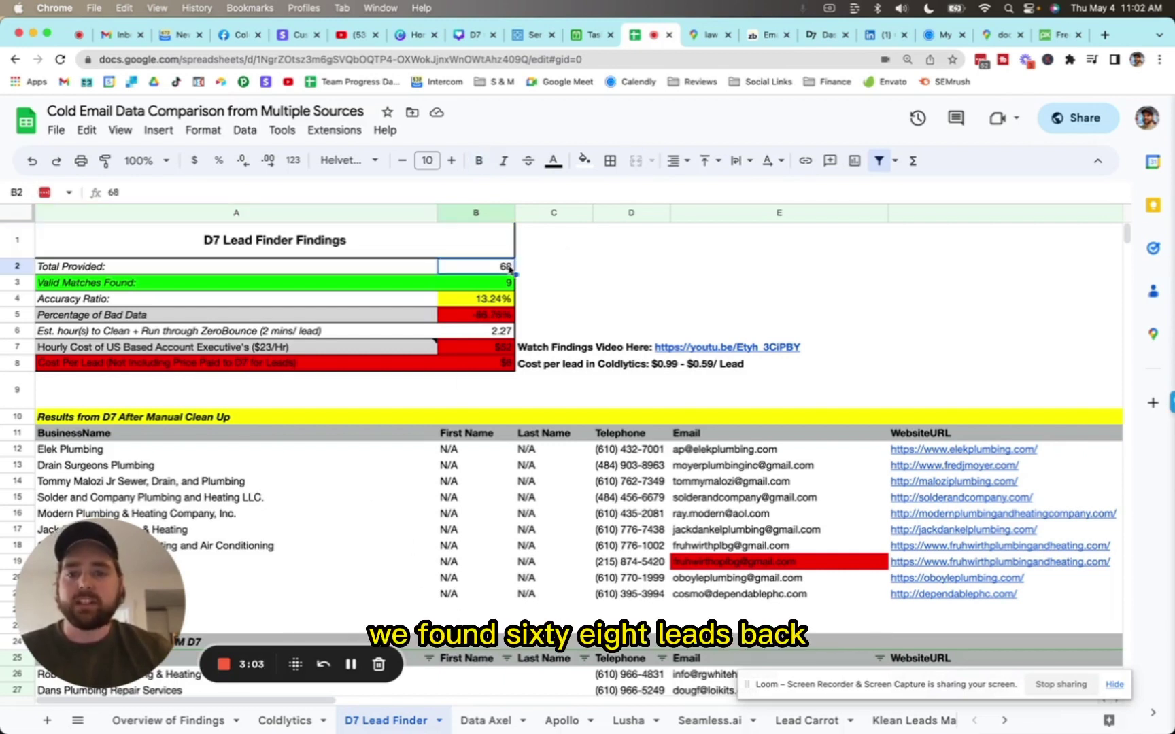
left_click(481, 286)
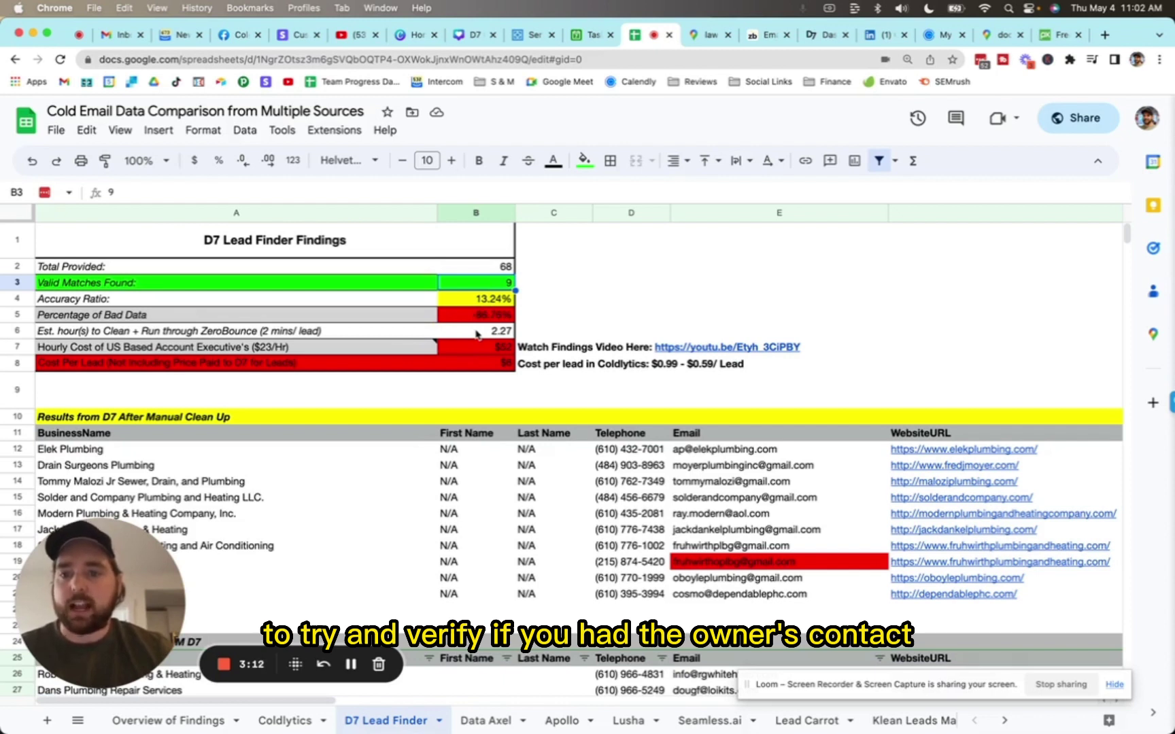
left_click(481, 332)
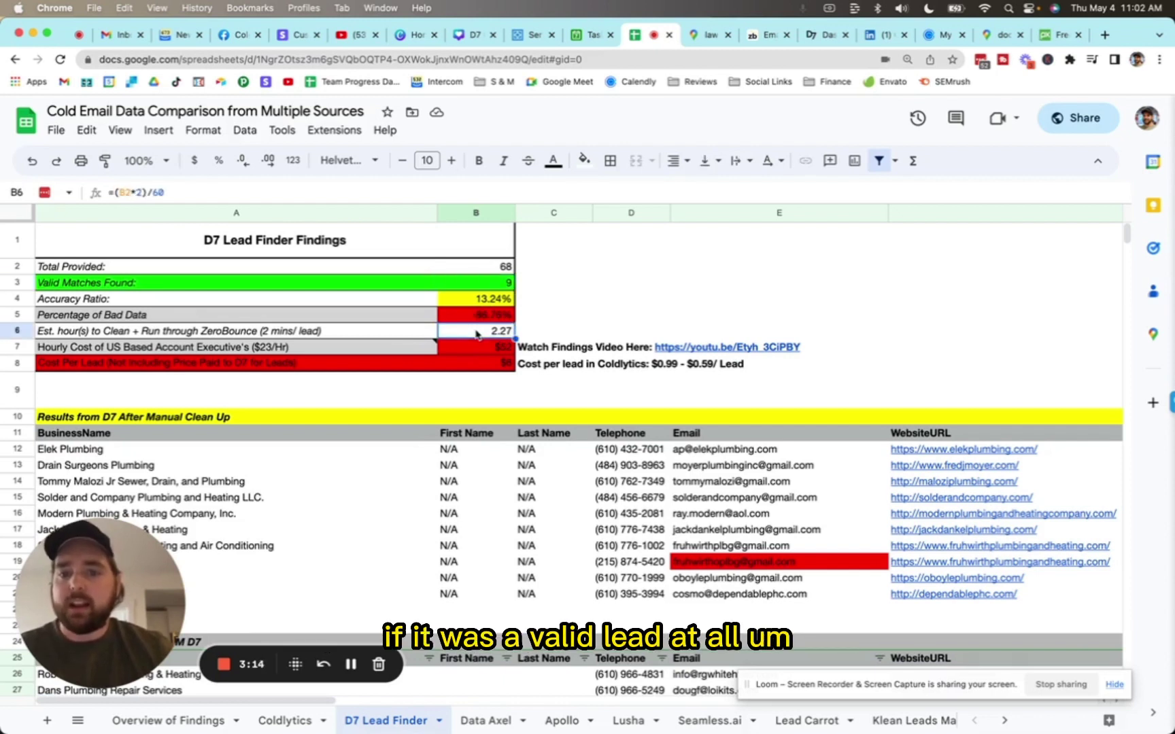
left_click(314, 352)
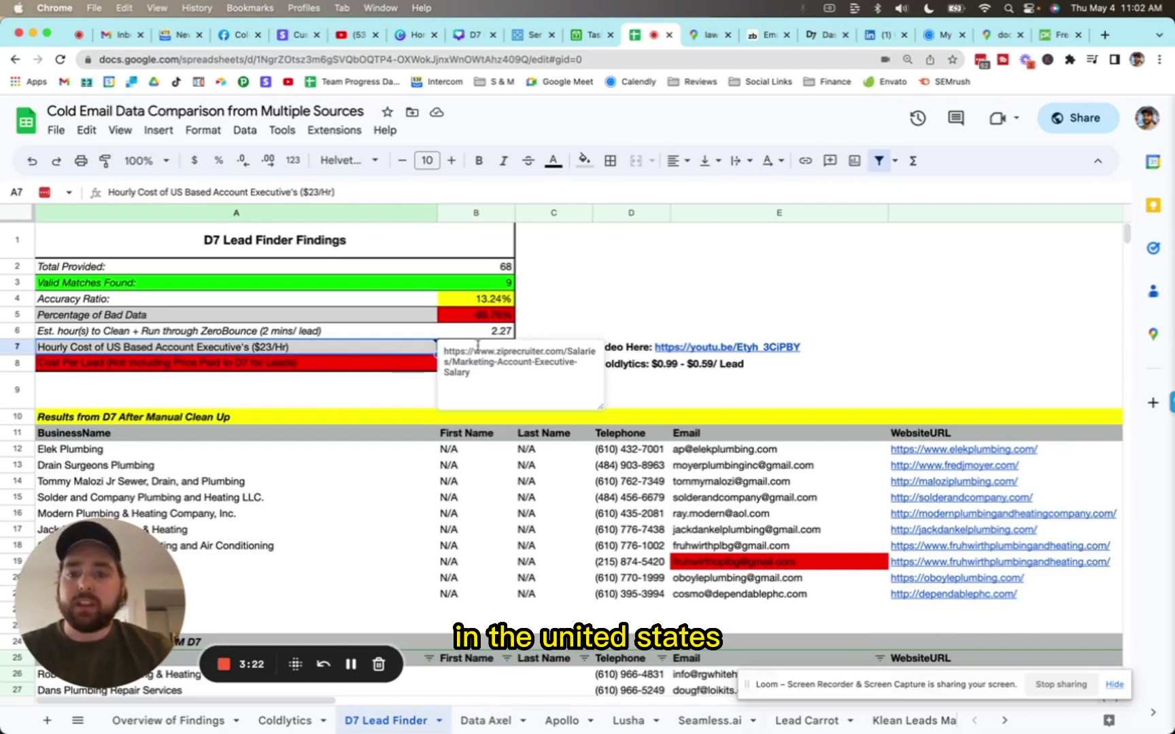
left_click(507, 344)
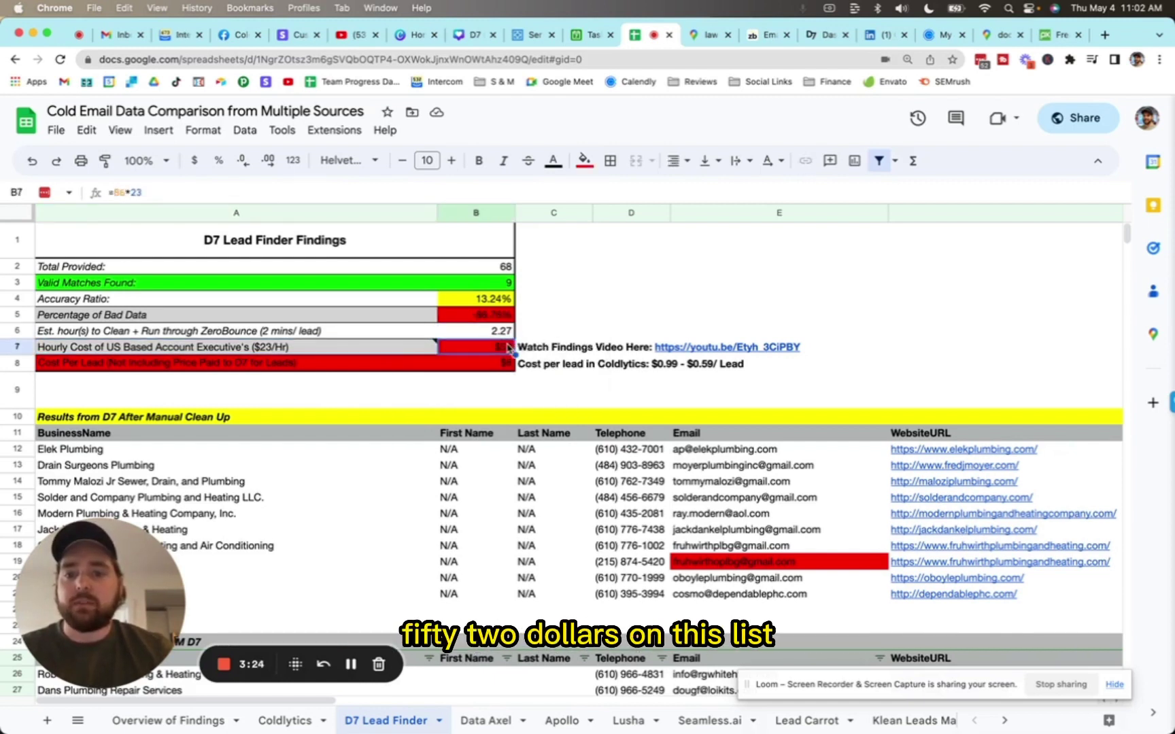
left_click(503, 365)
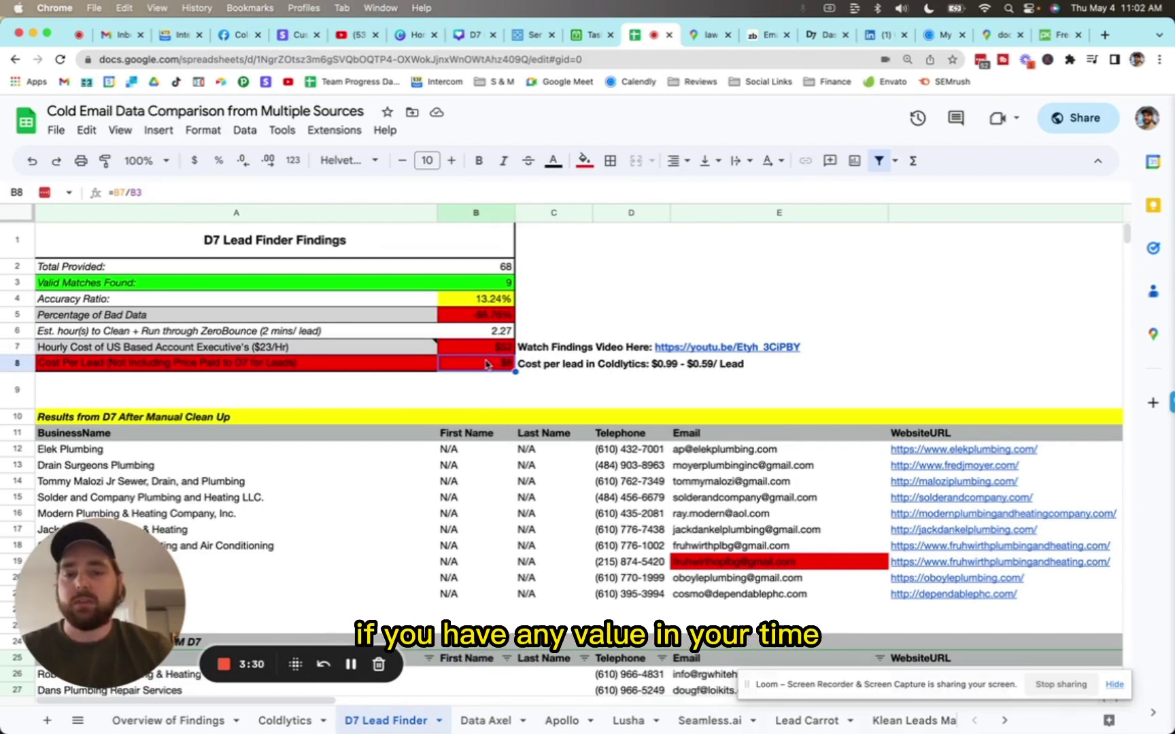
left_click(286, 721)
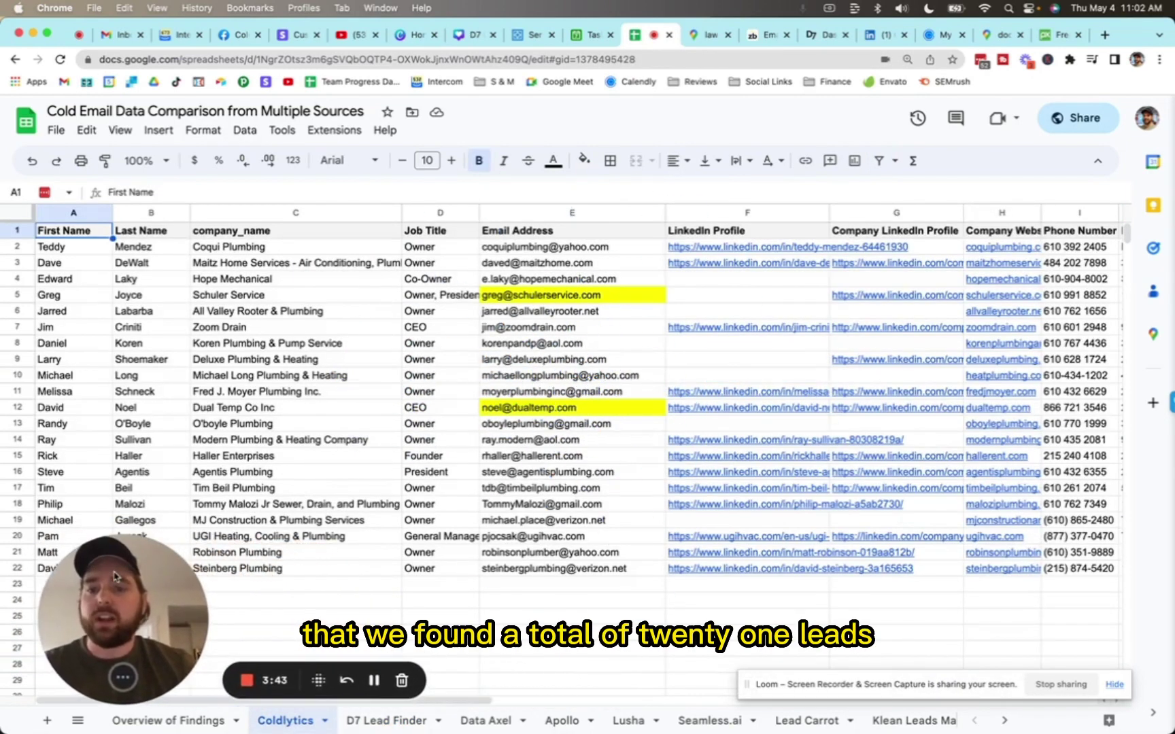
left_click_drag(550, 248, 606, 570)
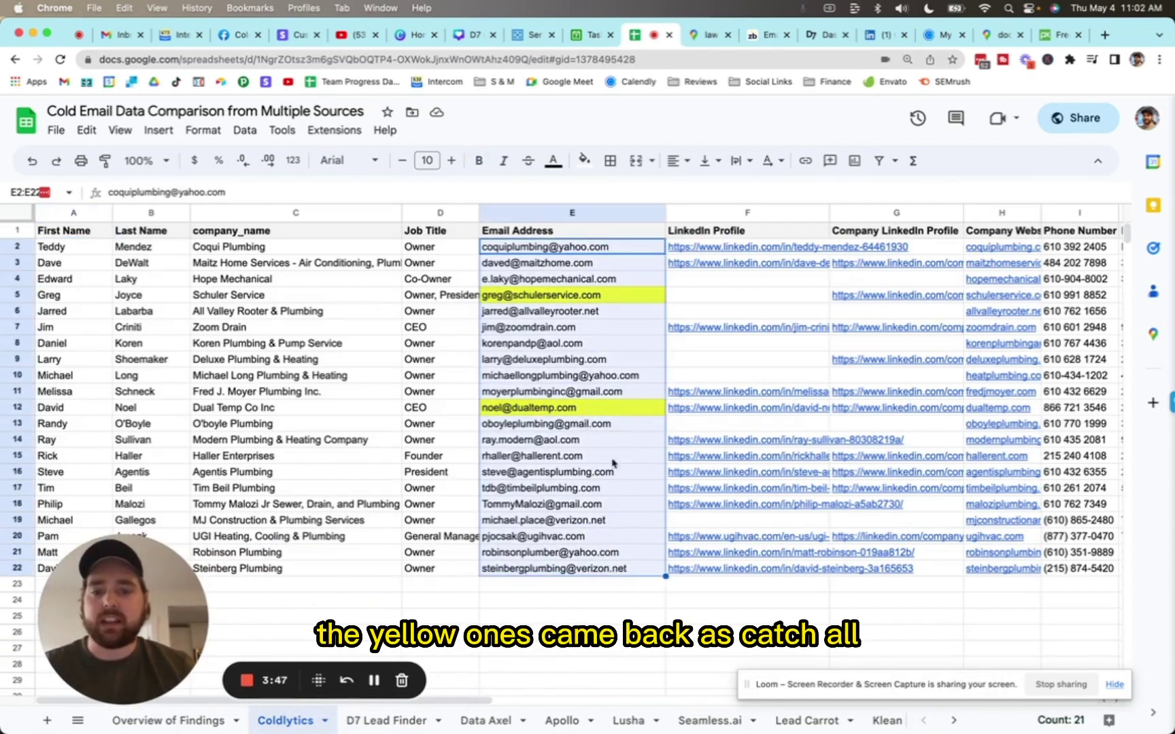
left_click(611, 411)
left_click(606, 294)
left_click(611, 410)
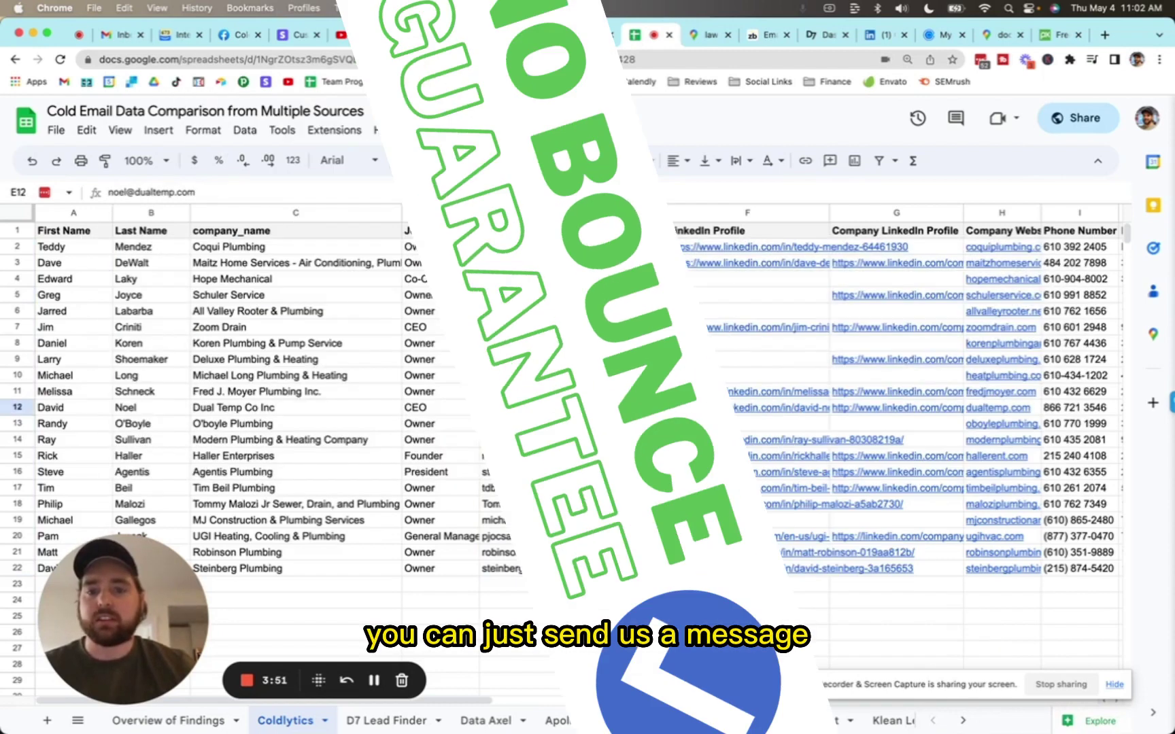
left_click(623, 296)
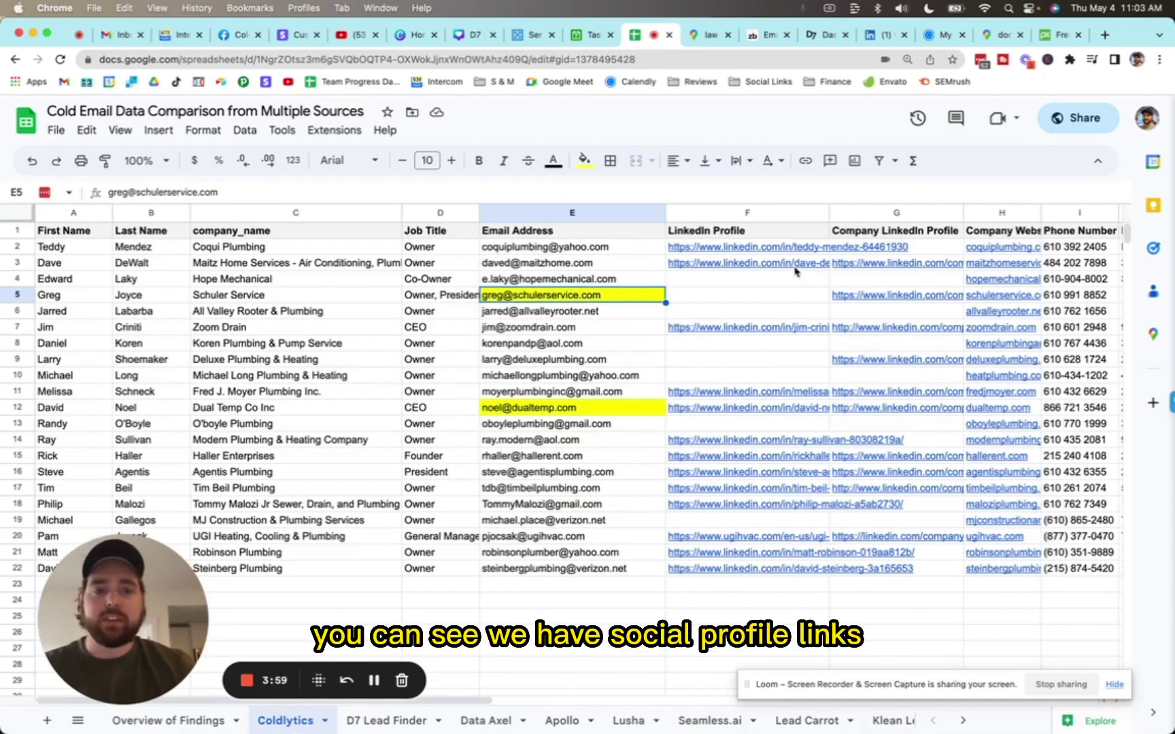
scroll(789, 278, "right", 5)
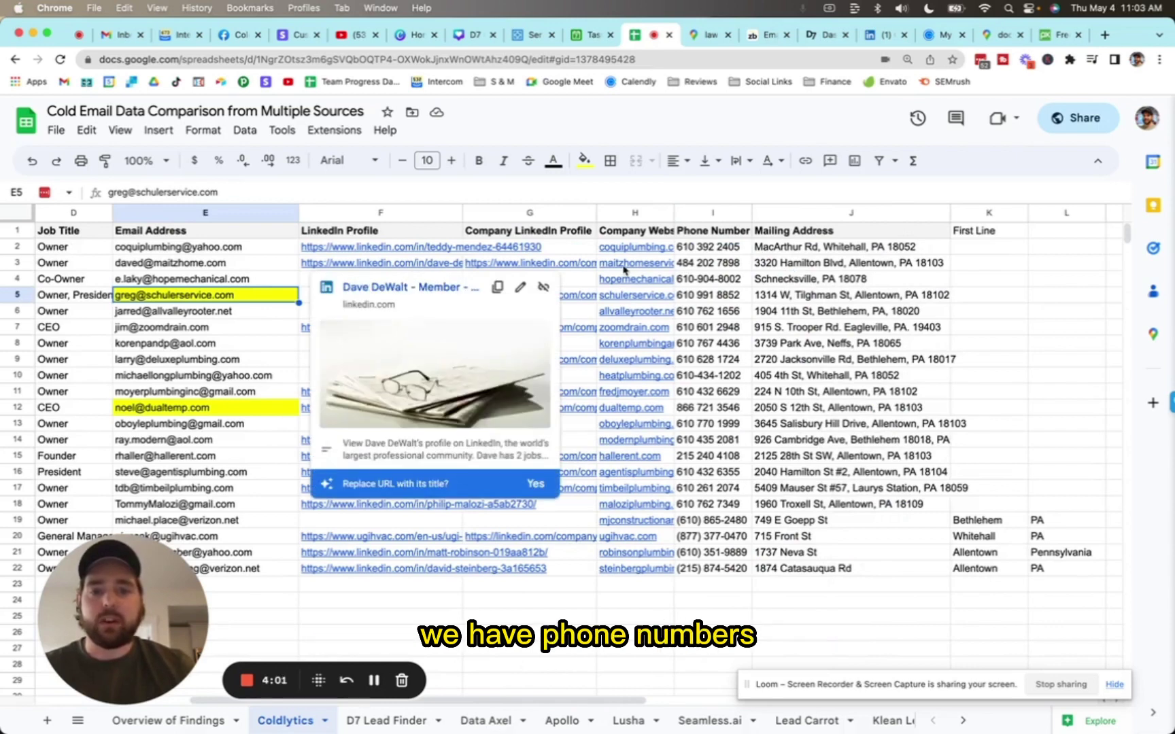
mouse_move(633, 263)
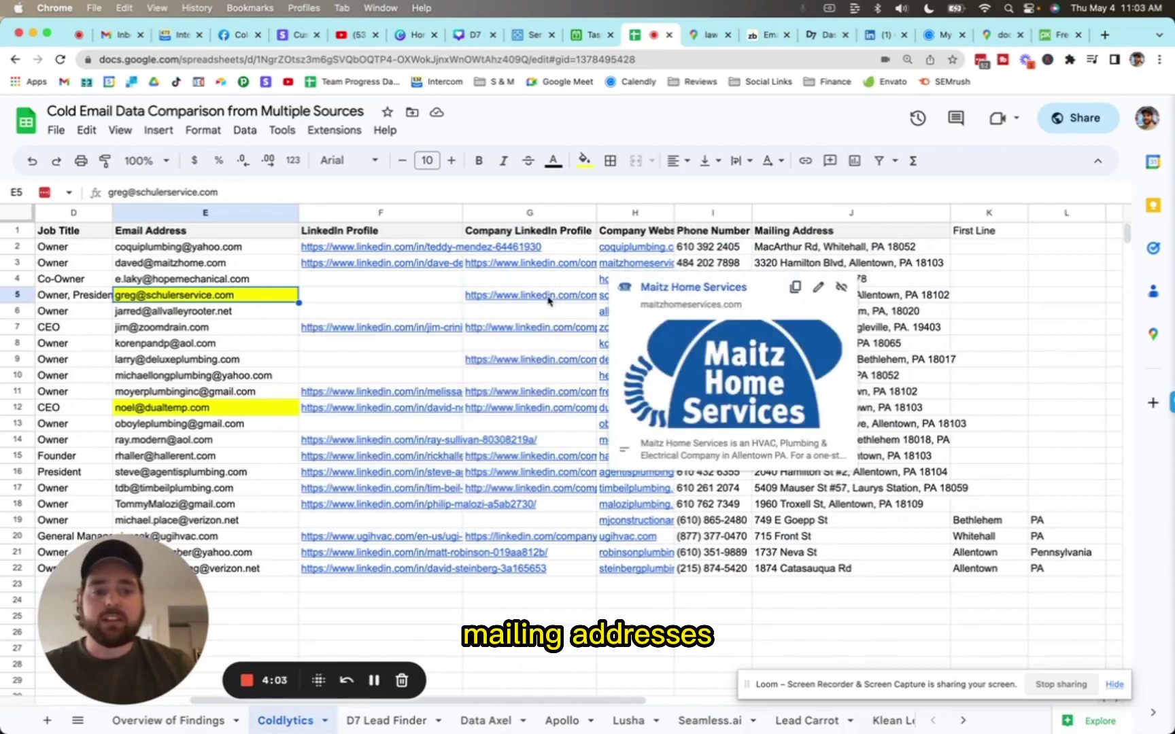
scroll(549, 301, "left", 5)
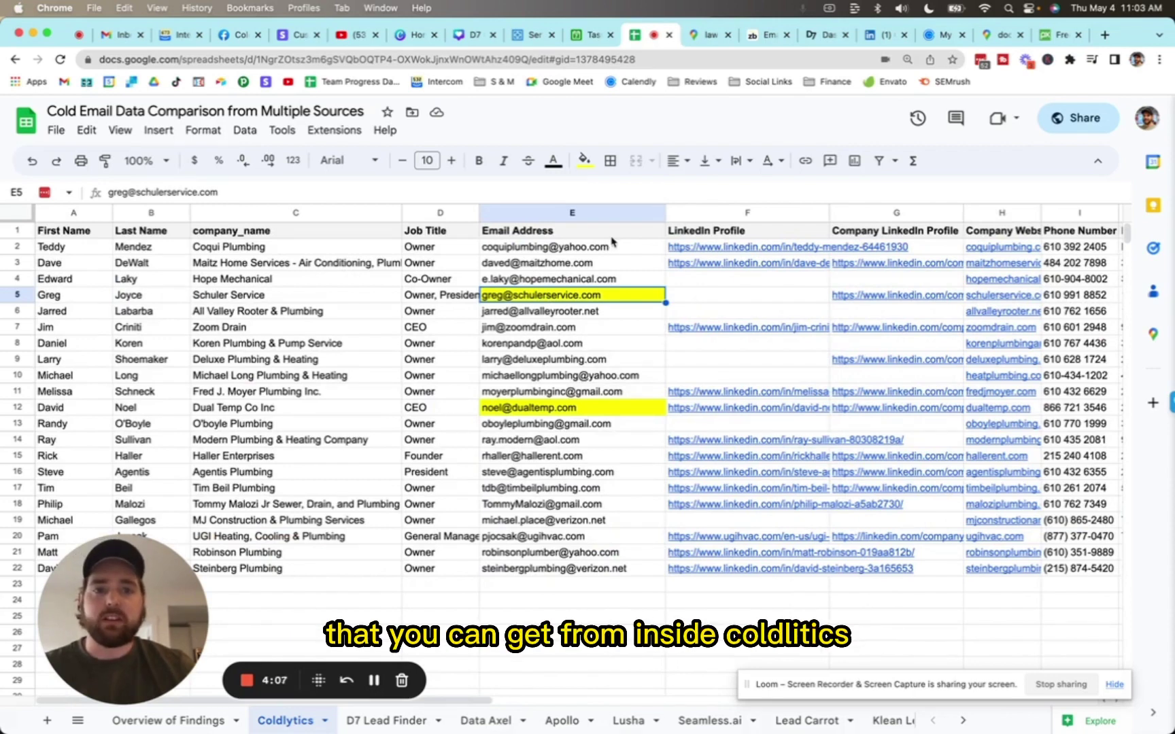
Load coldlytics.com in a new tab, log in, and start a new task.
left_click(1106, 35)
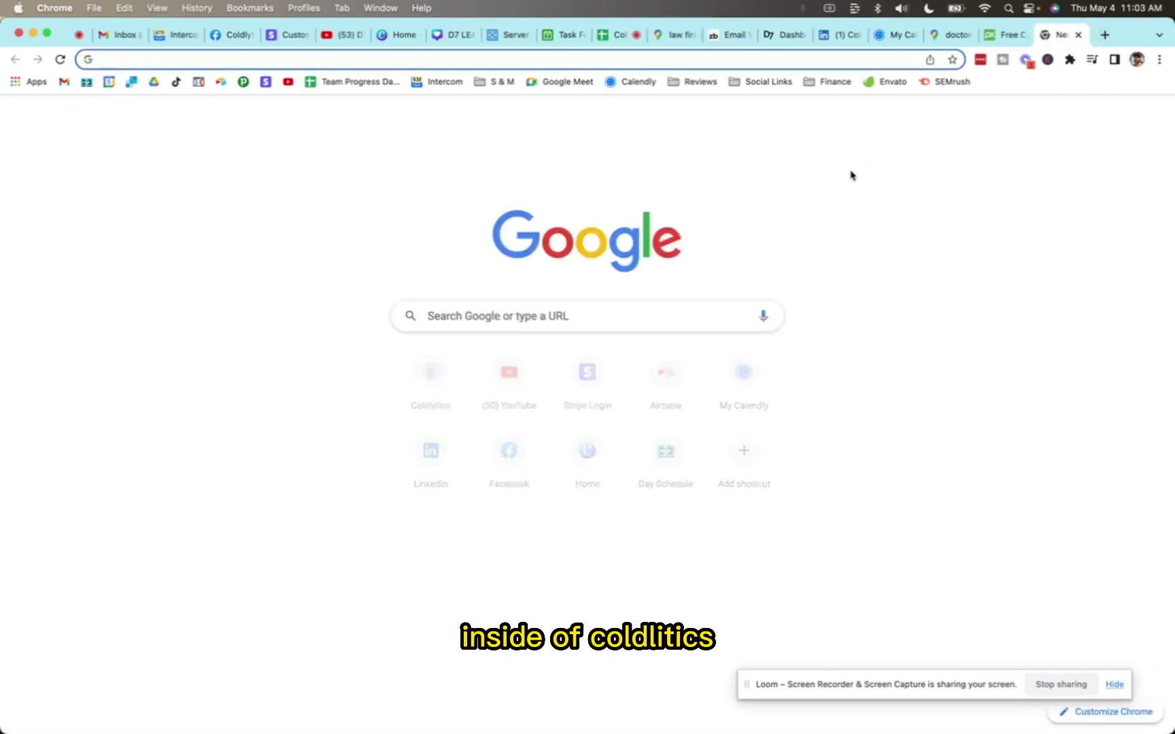
type("coldlytics")
key("Return")
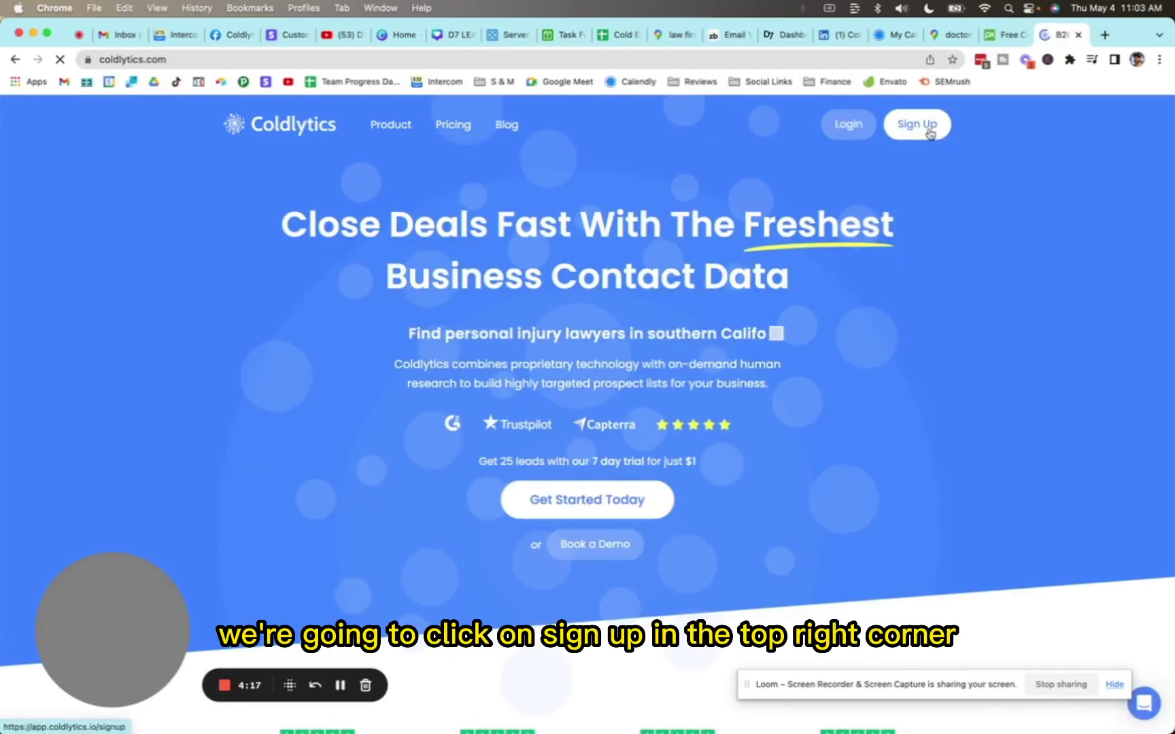
left_click(833, 128)
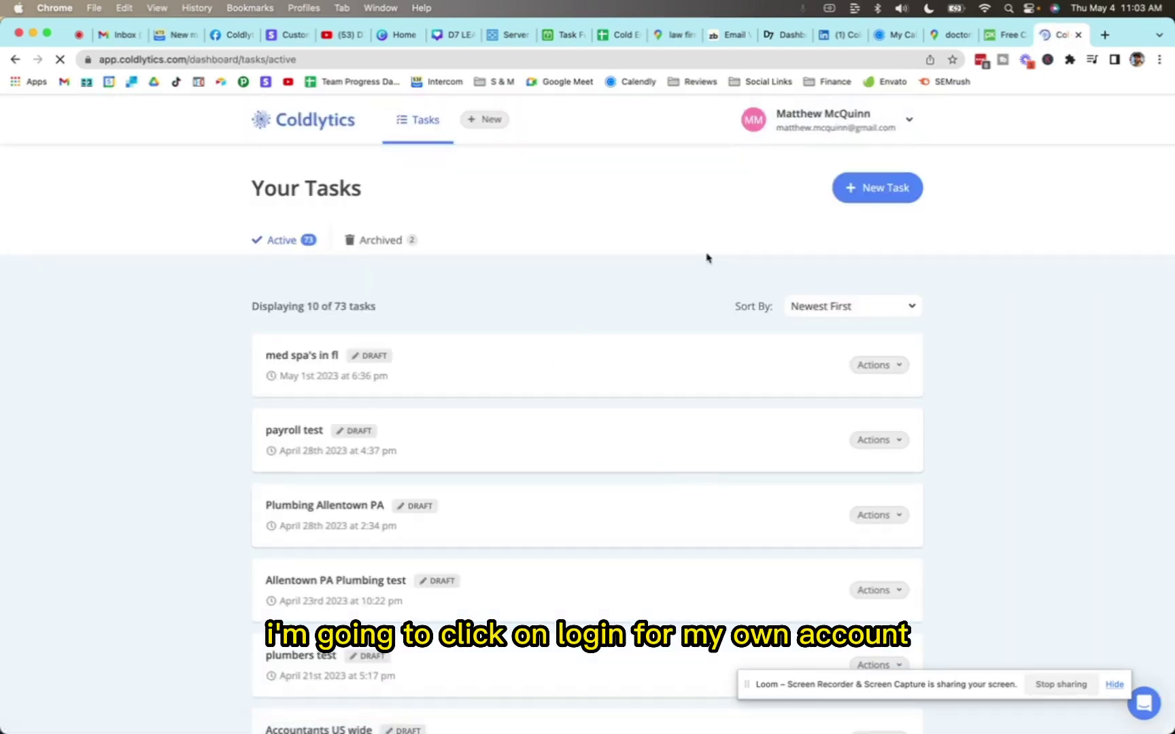
left_click(873, 189)
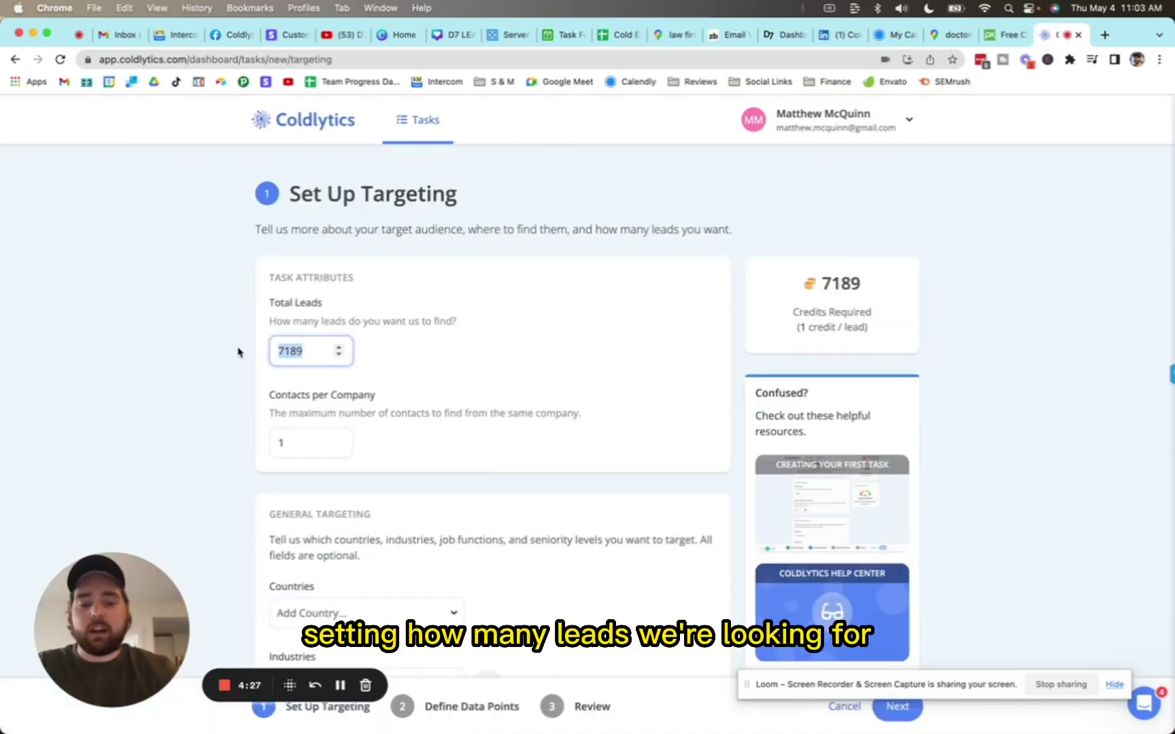
type("1")
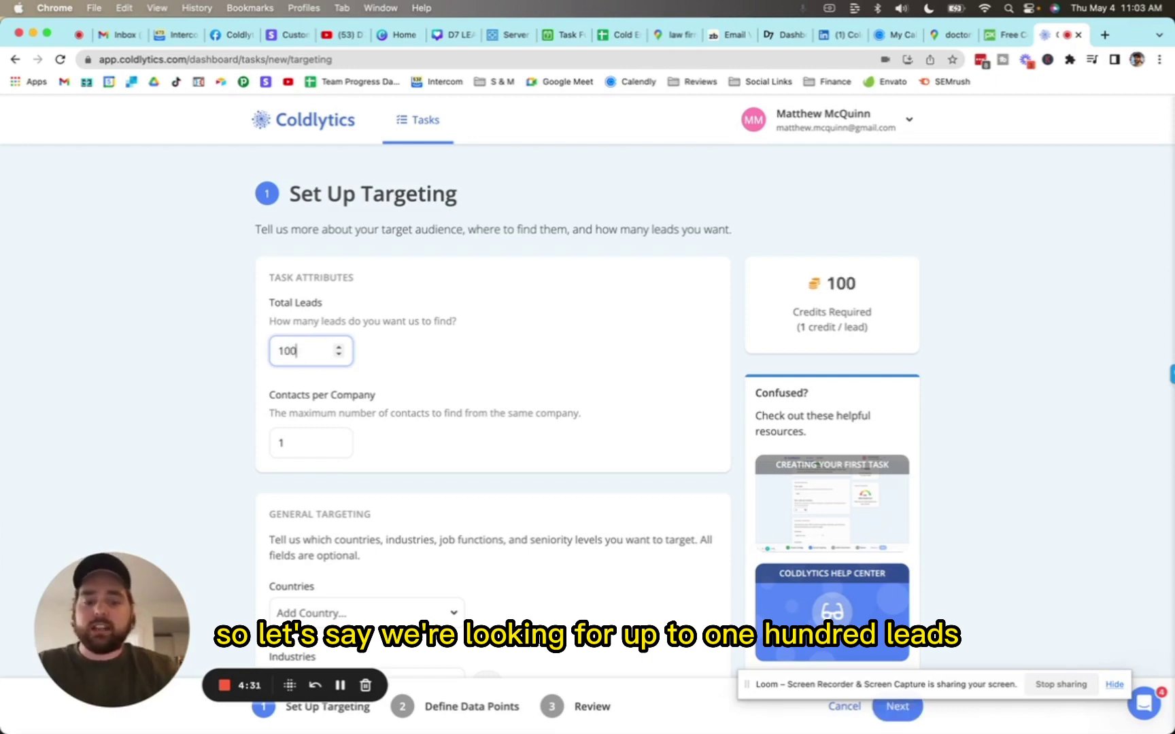
type("0")
scroll(244, 348, "down", 3)
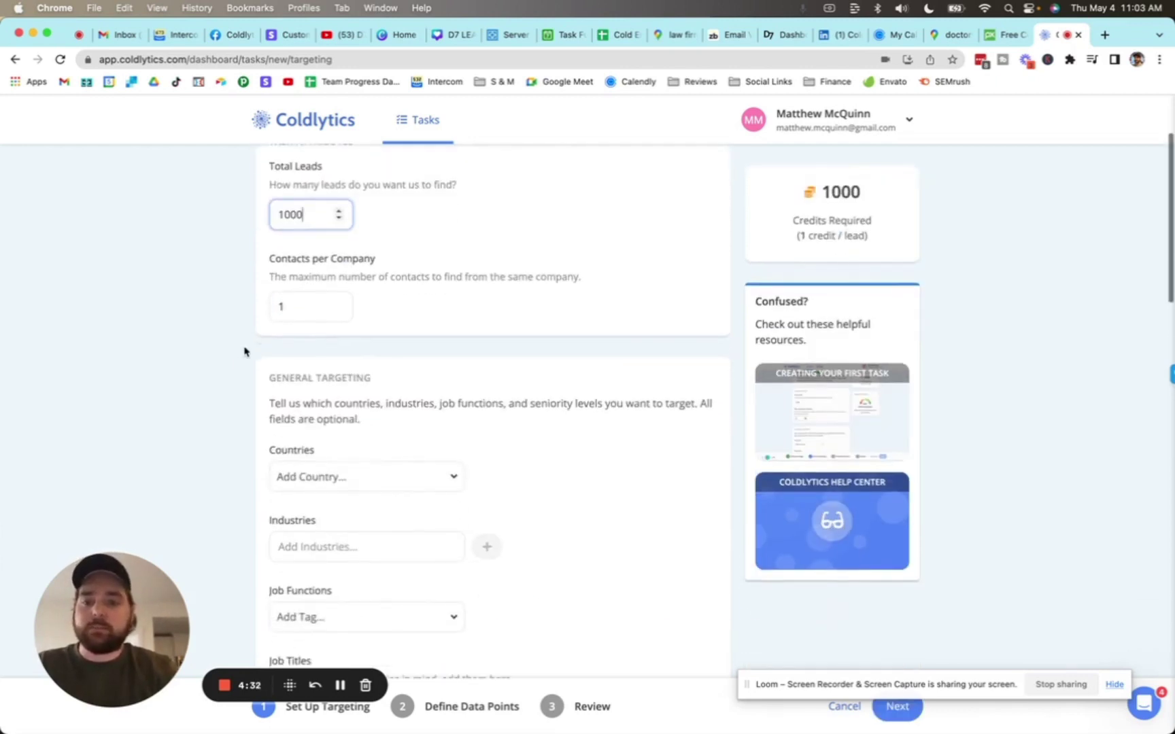
Adjust Contacts per Company, leaving it set to 1.
left_click(314, 306)
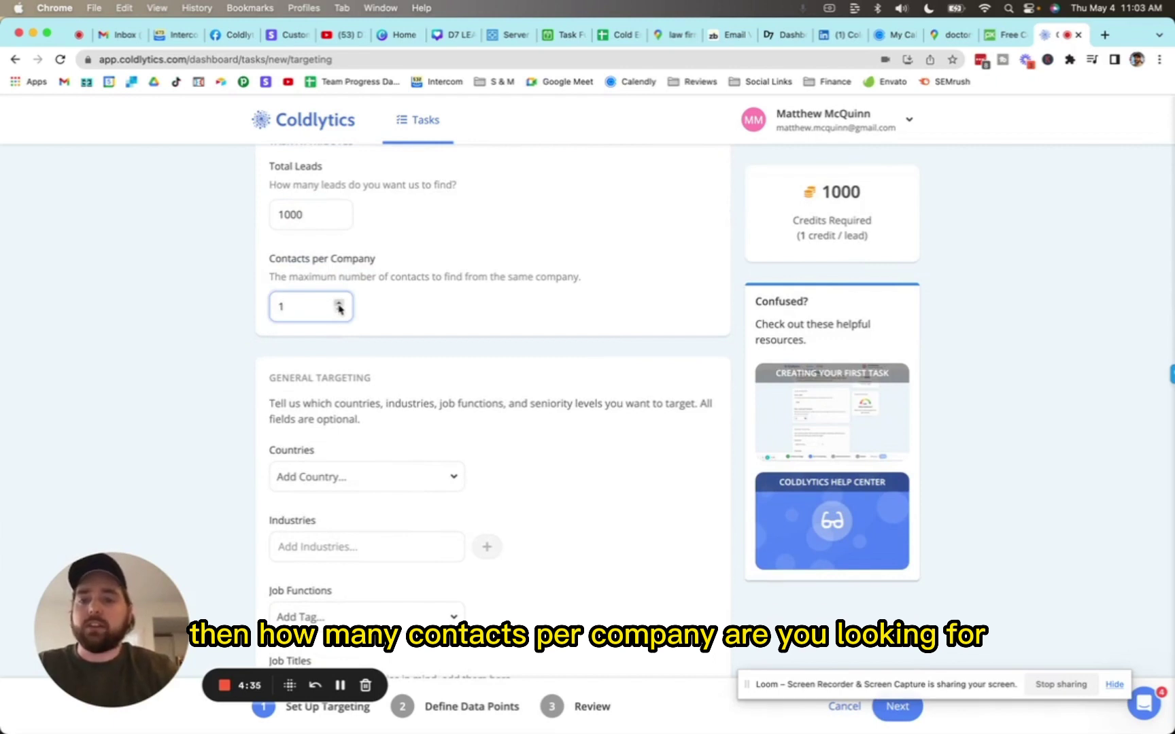
left_click(339, 306)
left_click(339, 316)
left_click(339, 316)
left_click(339, 315)
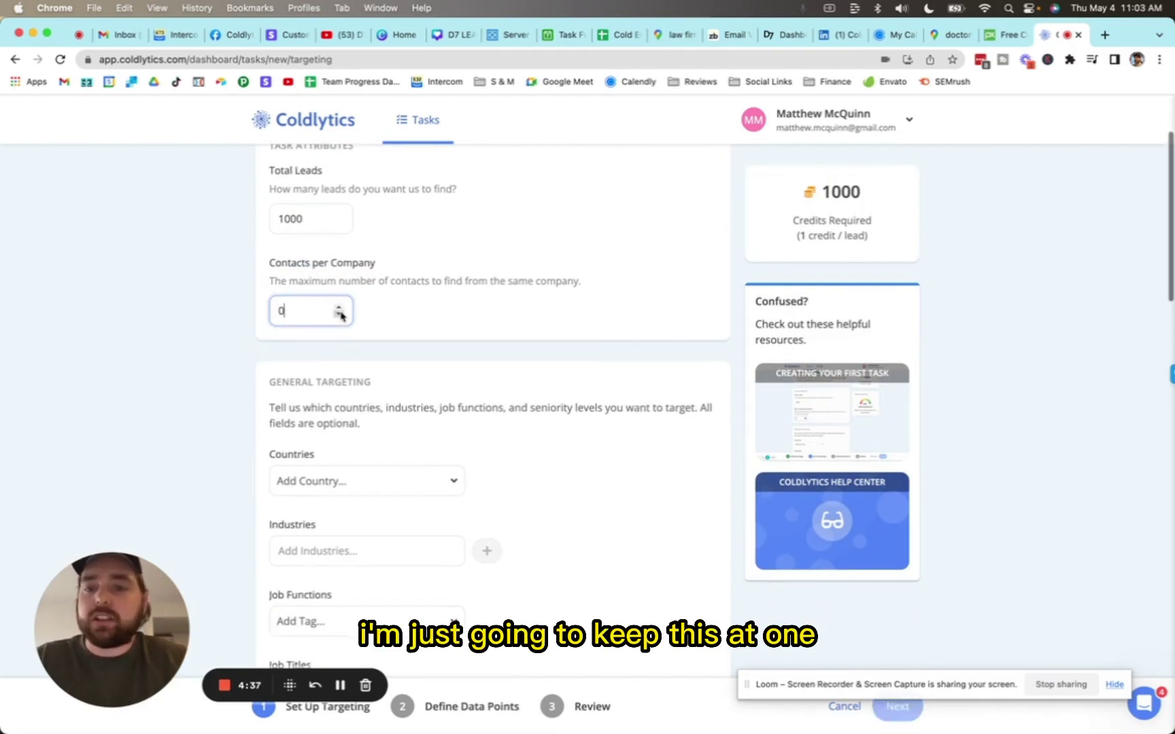
left_click(337, 309)
scroll(354, 357, "down", 3)
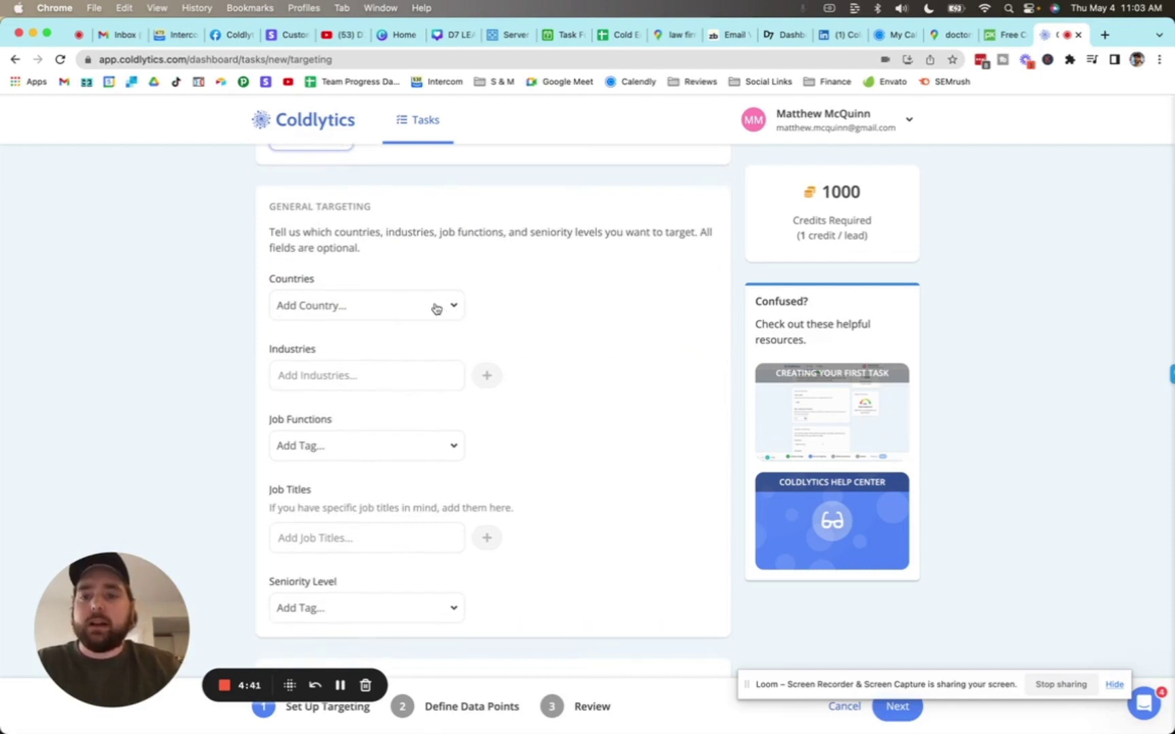
scroll(524, 321, "down", 1)
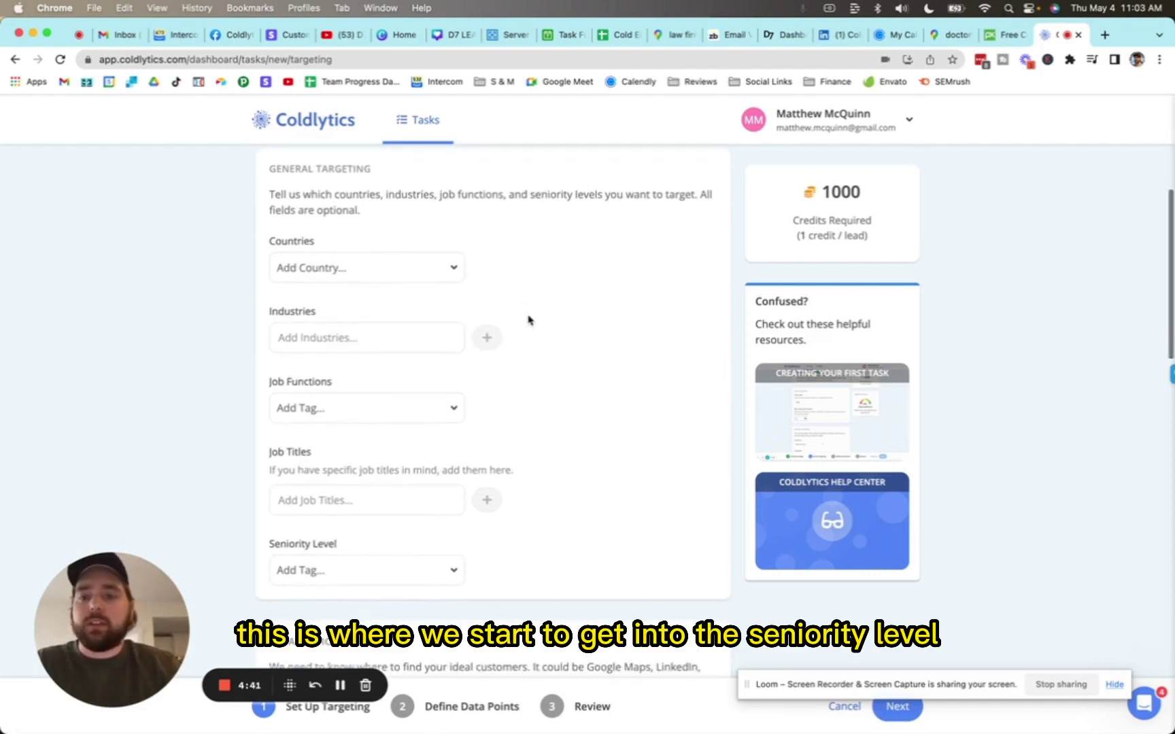
Target the Owners/Founders and Directors & Executives seniority levels.
left_click(393, 568)
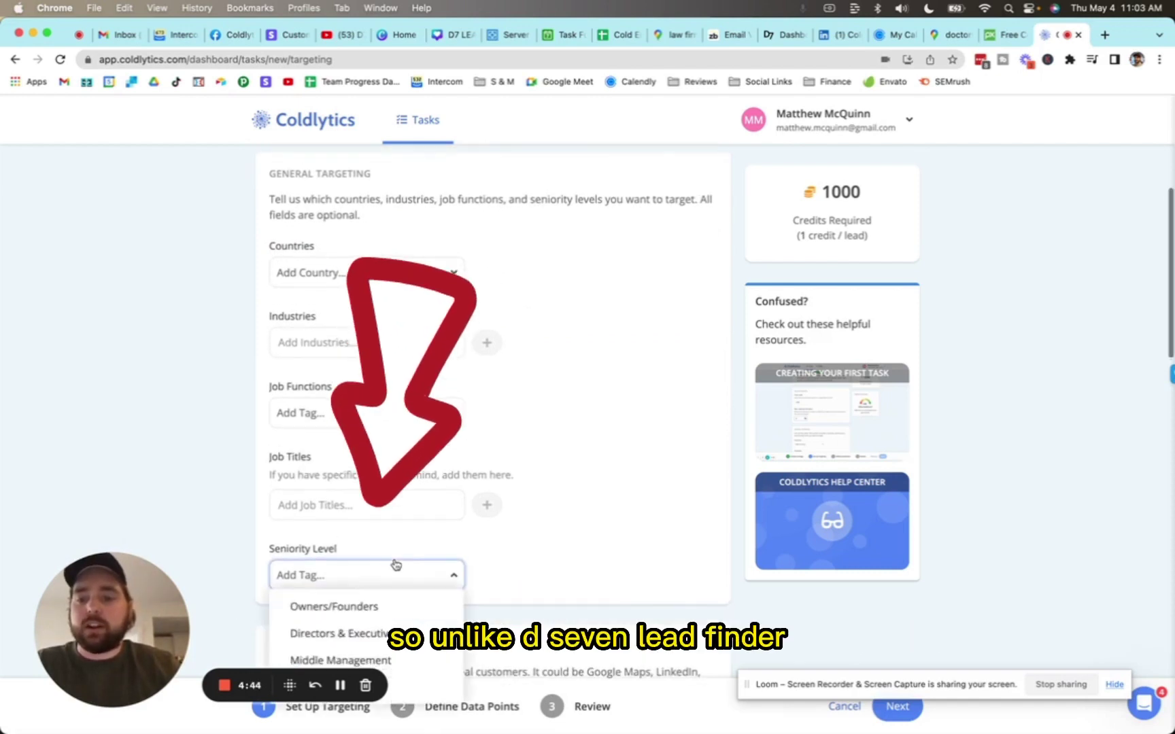
left_click(420, 606)
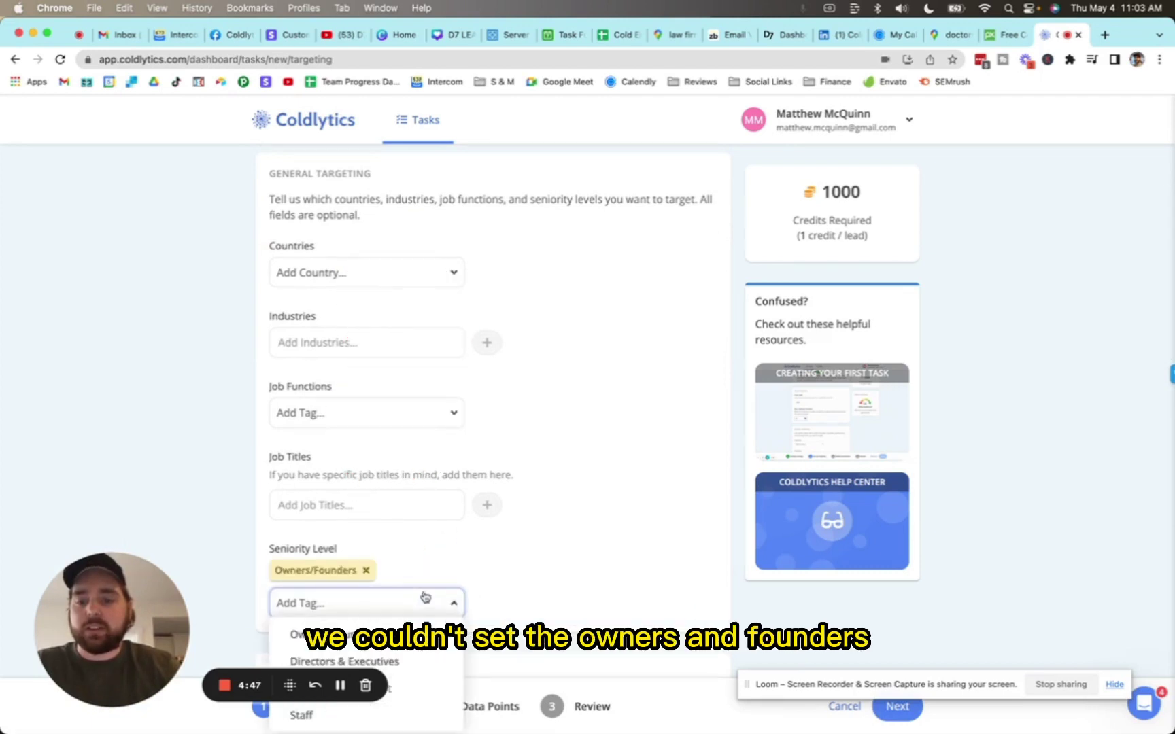
scroll(404, 593, "down", 2)
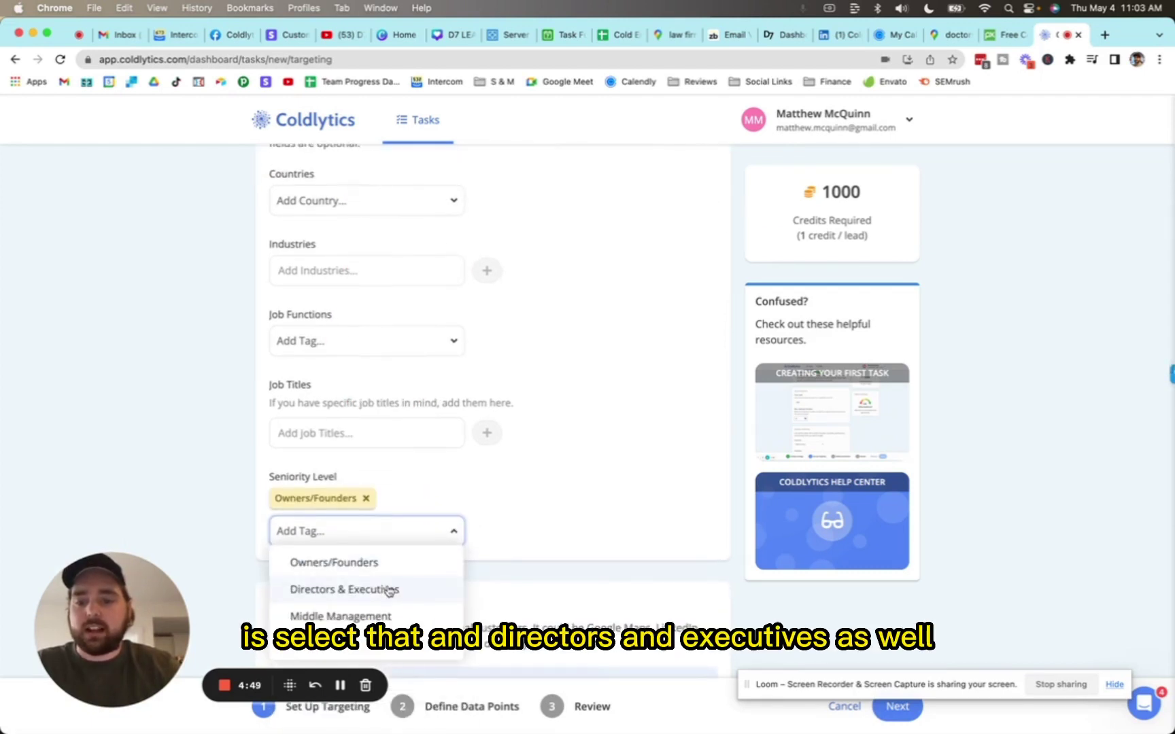
left_click(391, 590)
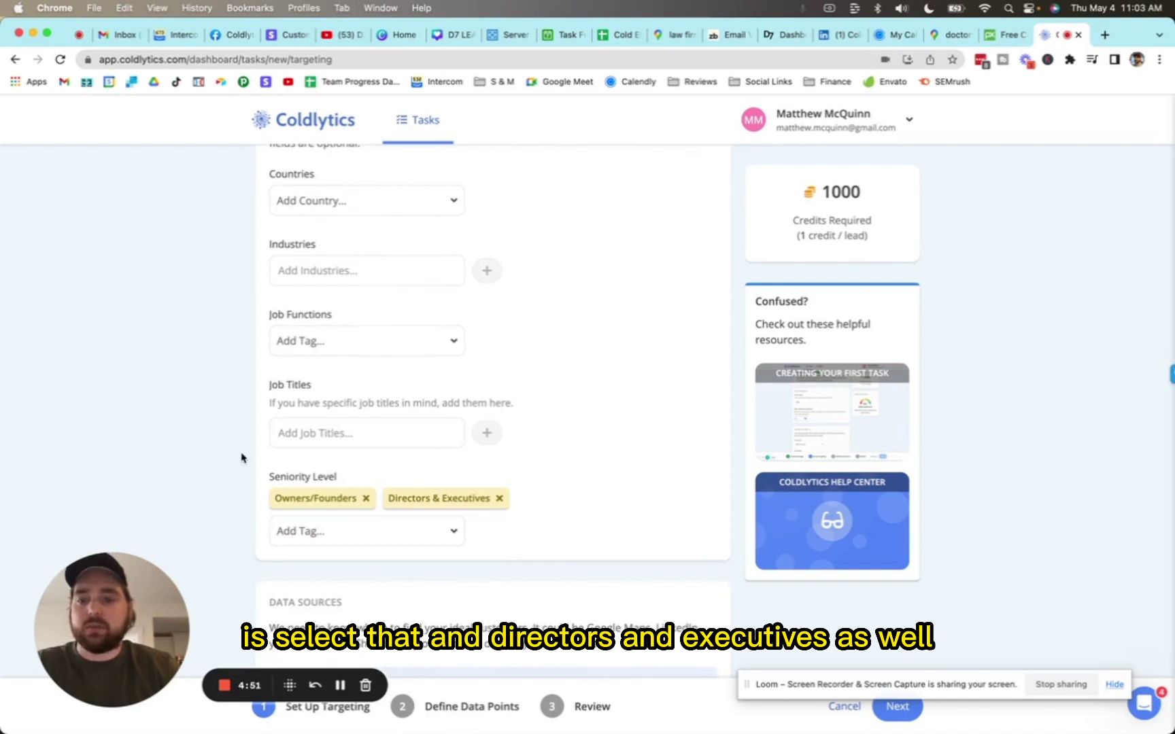
scroll(580, 478, "down", 2)
scroll(579, 478, "down", 2)
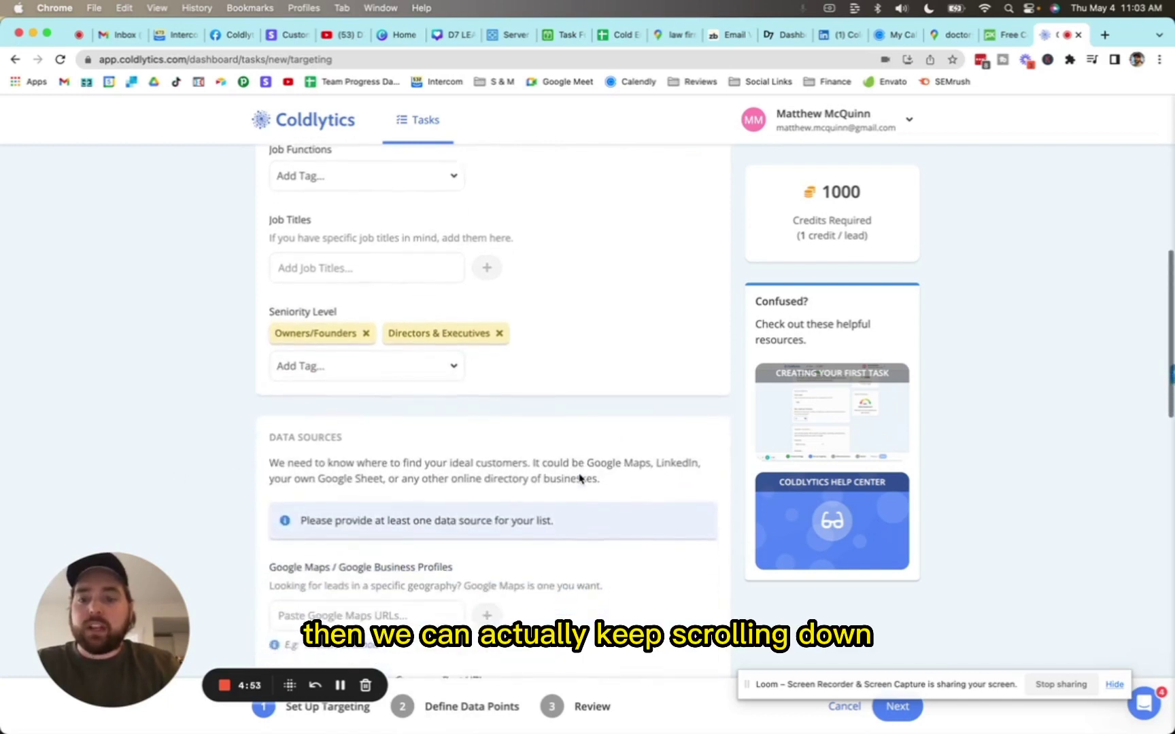
scroll(577, 477, "up", 4)
scroll(577, 479, "up", 1)
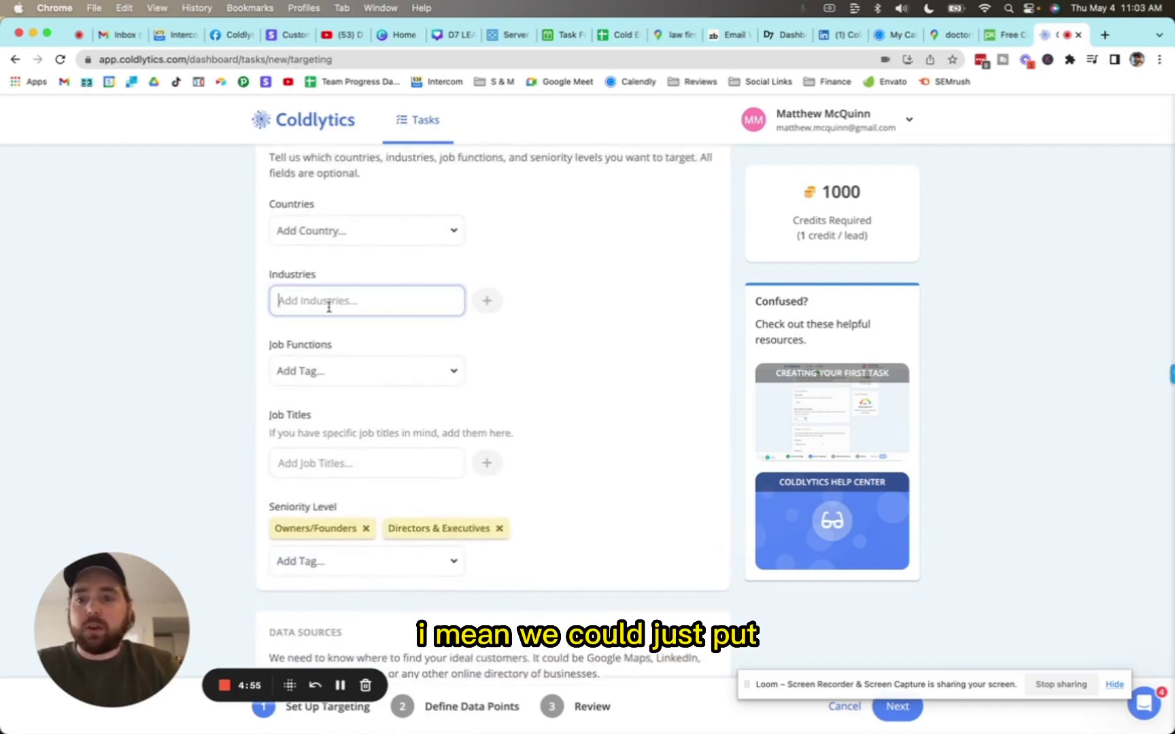
type("plumbing")
Add plumbing as the target industry and United States as the target country.
key("Return")
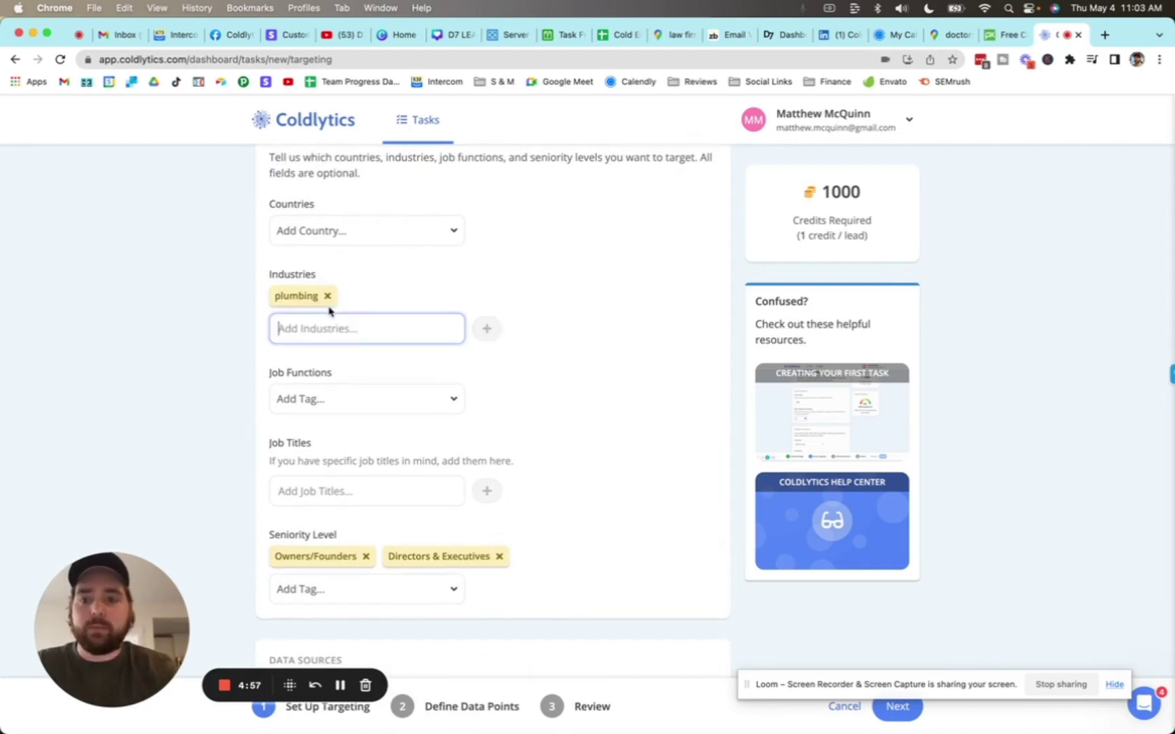
left_click(340, 230)
type("united")
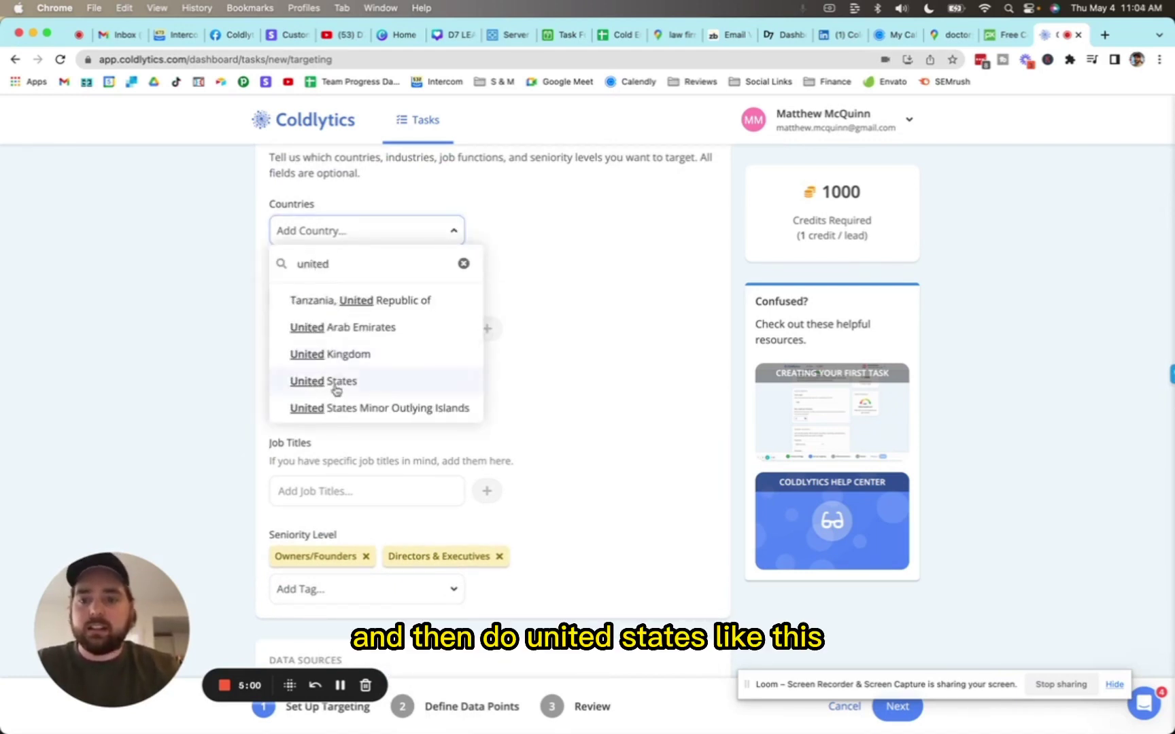
left_click(336, 391)
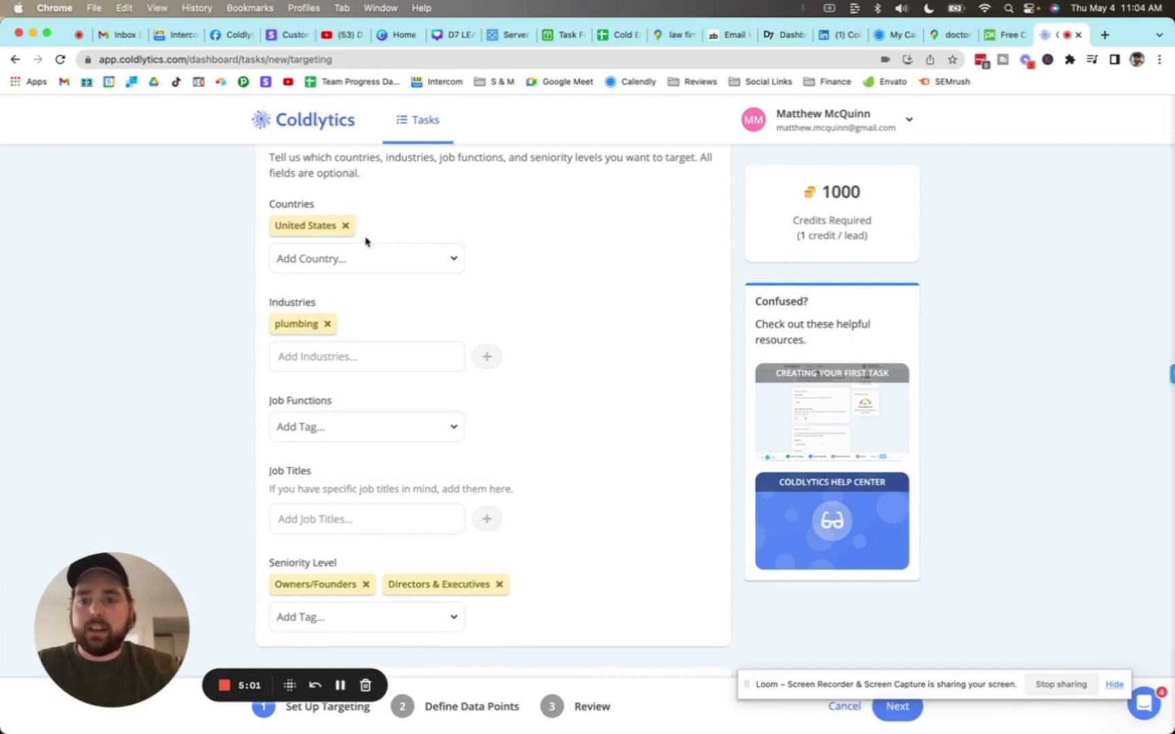
left_click(346, 229)
scroll(332, 299, "down", 5)
scroll(335, 296, "down", 5)
From the example link, search Google Maps for plumbers in Allentown PA.
left_click(358, 342)
left_click(360, 376)
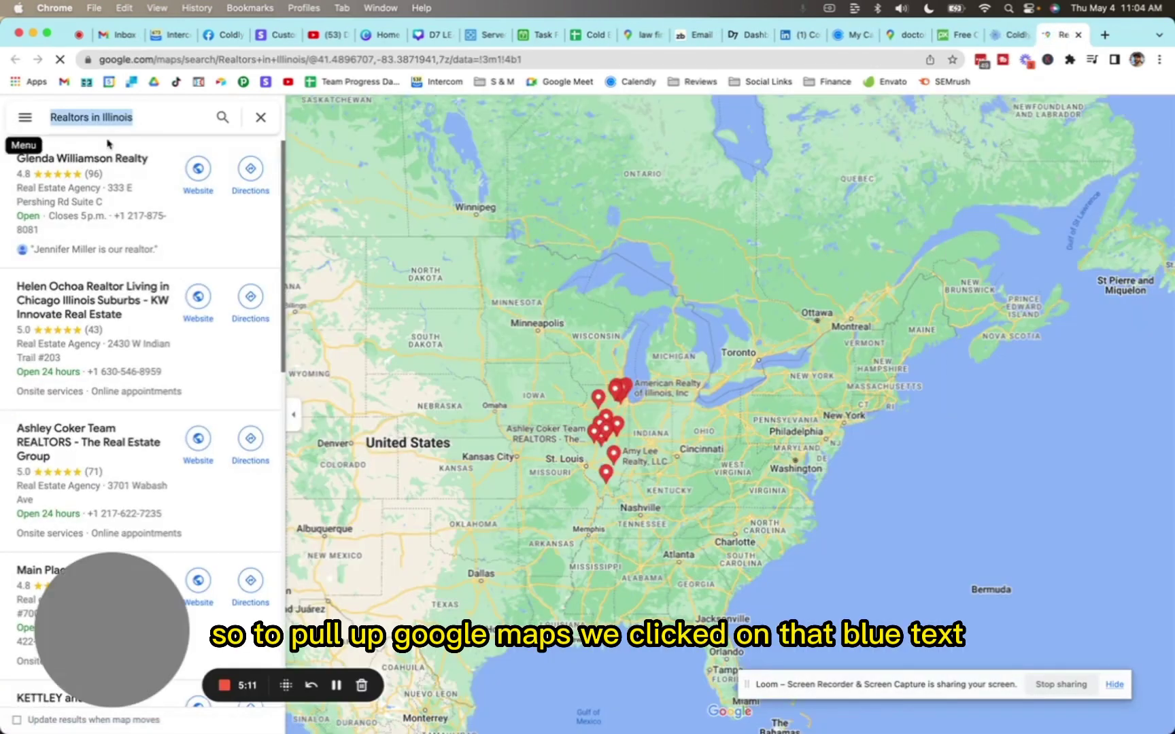
type("plu")
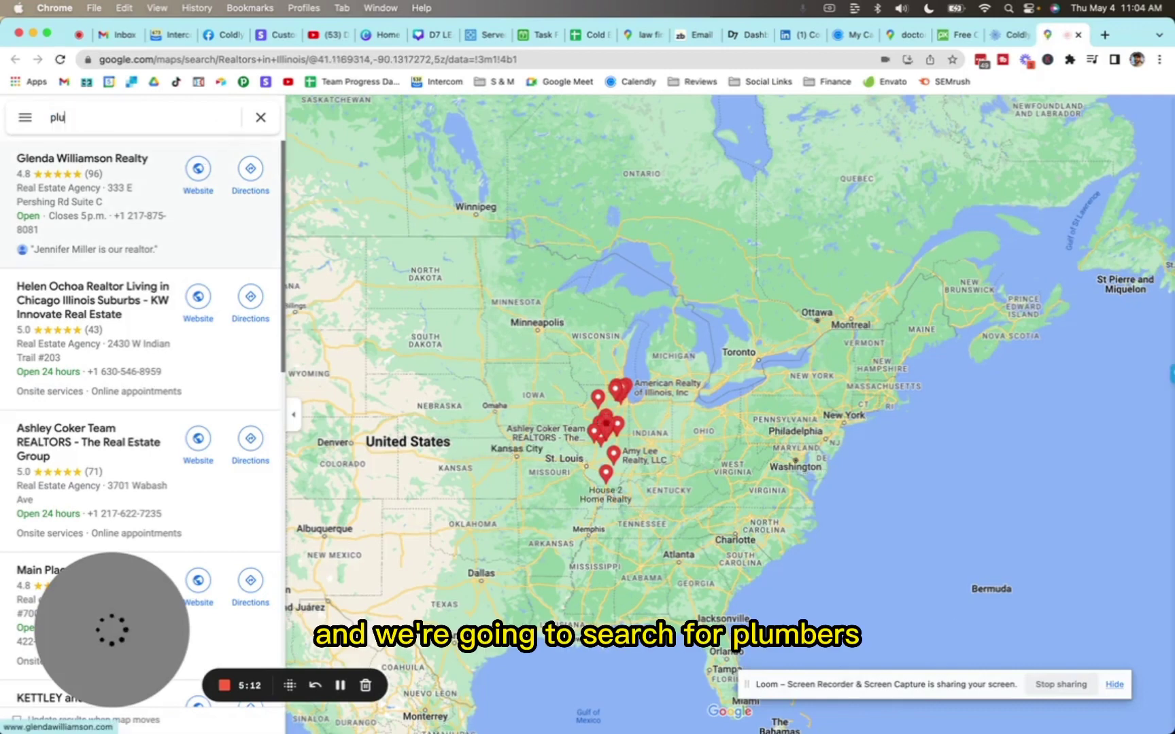
type("mbers in allentown pa")
key("Return")
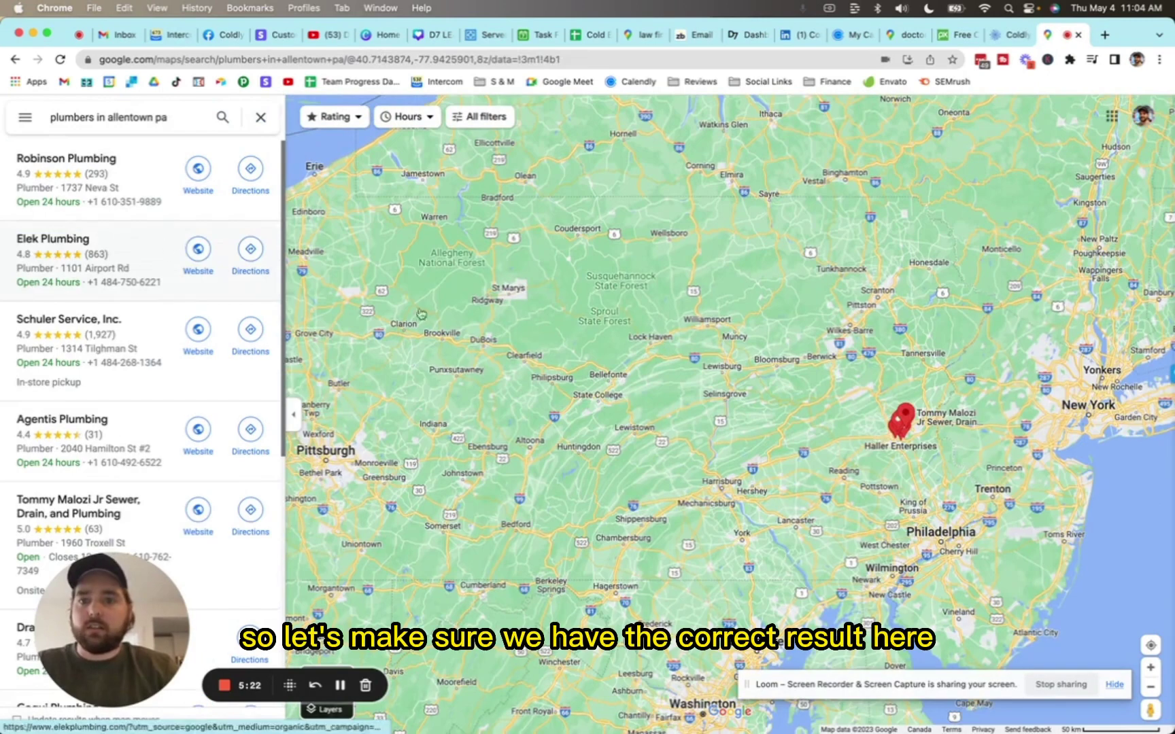
left_click_drag(743, 389, 514, 369)
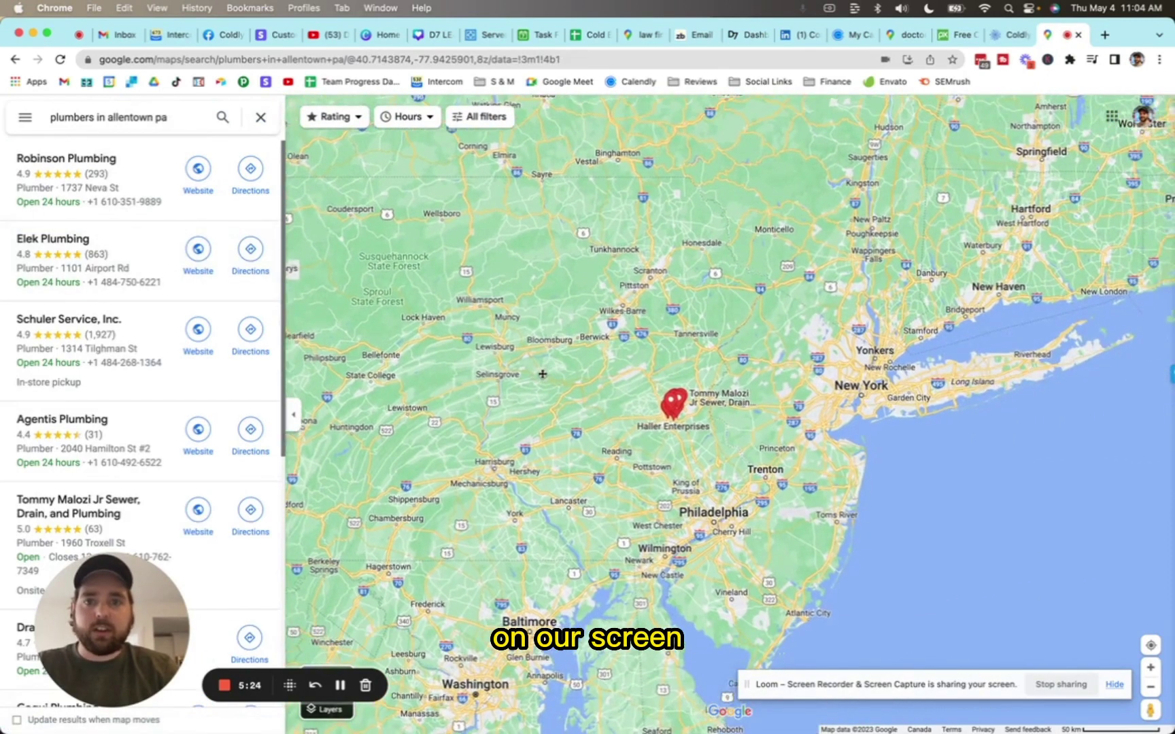
Paste the Allentown plumbers Maps URL into Coldlytics as the Google Maps data source.
left_click(393, 59)
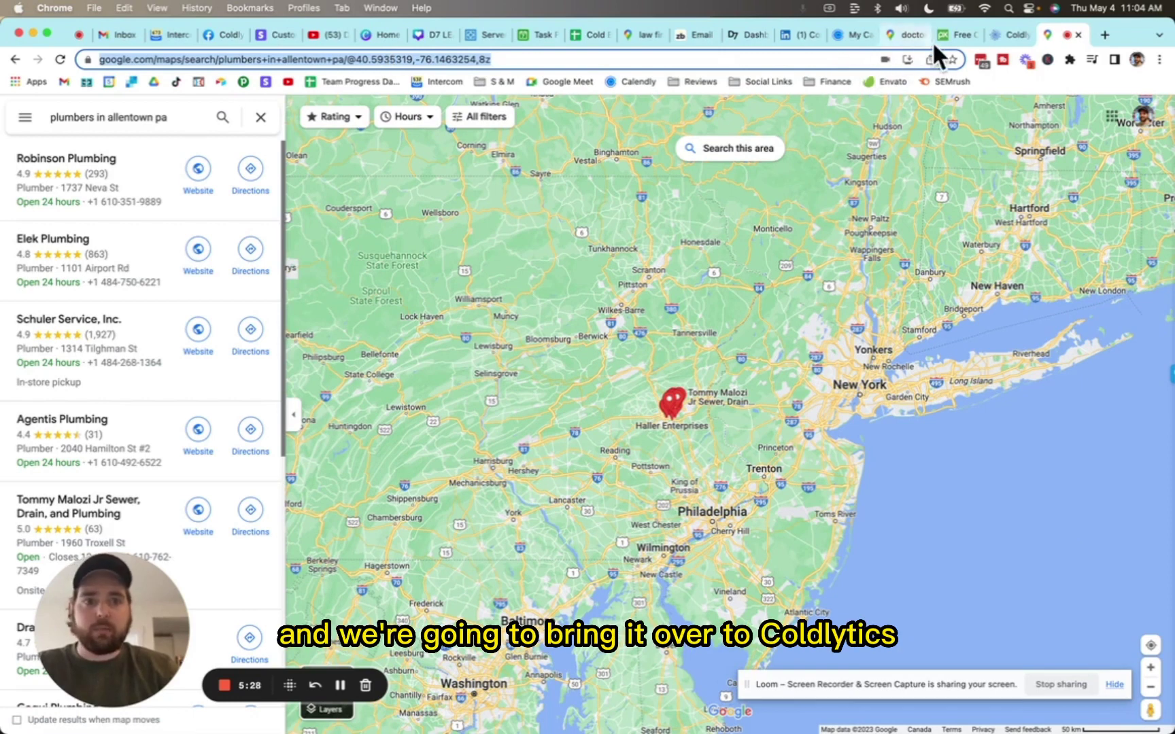
left_click(1010, 36)
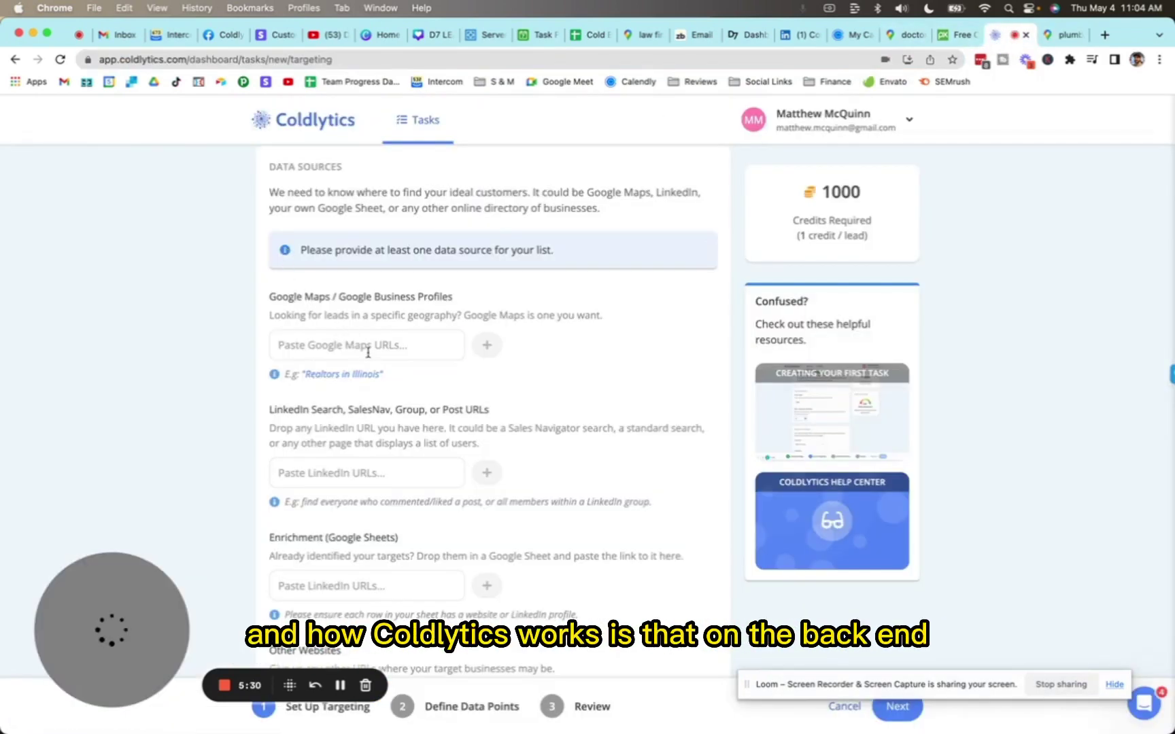
key("Return")
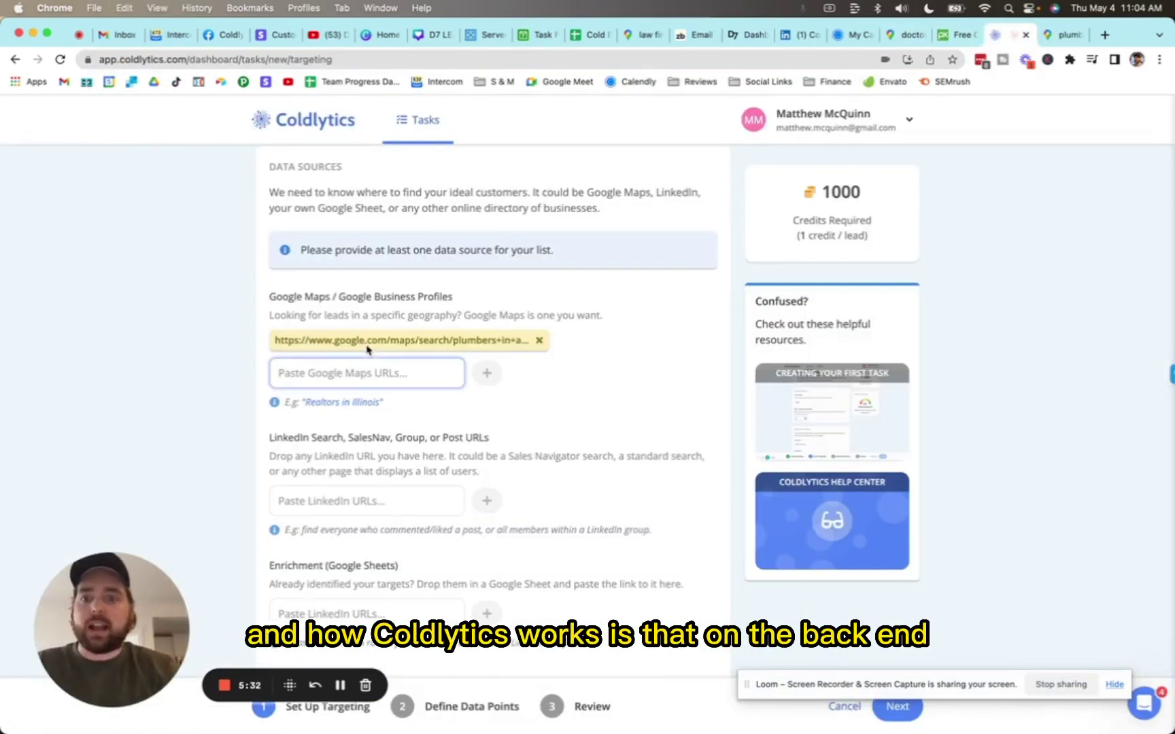
left_click(1049, 36)
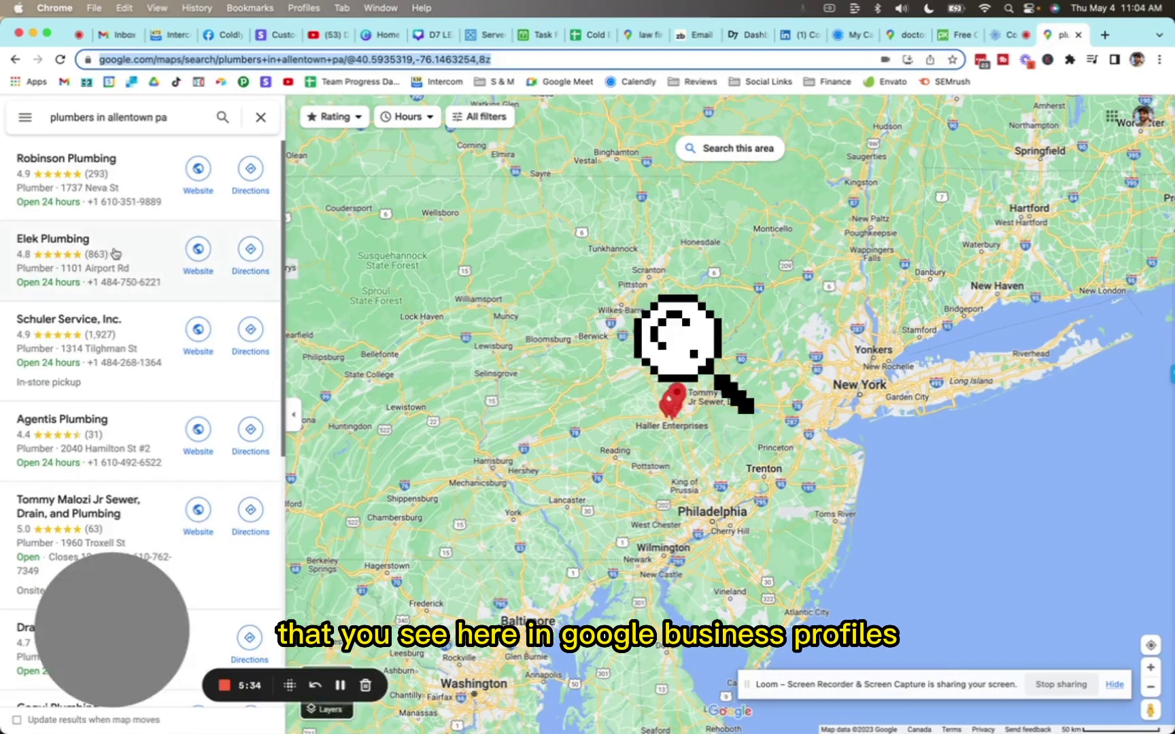
scroll(106, 259, "down", 2)
scroll(107, 258, "down", 2)
scroll(107, 257, "down", 2)
scroll(107, 258, "down", 1)
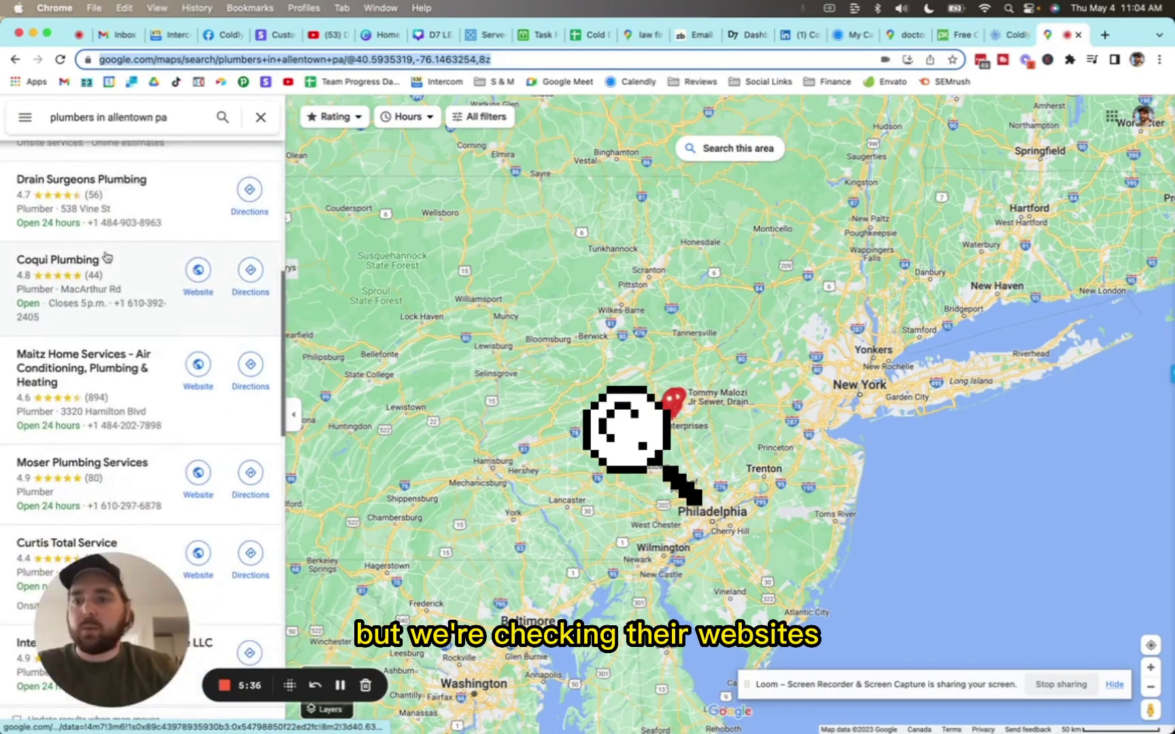
scroll(107, 258, "down", 2)
scroll(107, 257, "down", 2)
scroll(107, 257, "down", 2)
scroll(107, 258, "down", 2)
scroll(106, 258, "down", 2)
scroll(106, 258, "down", 2)
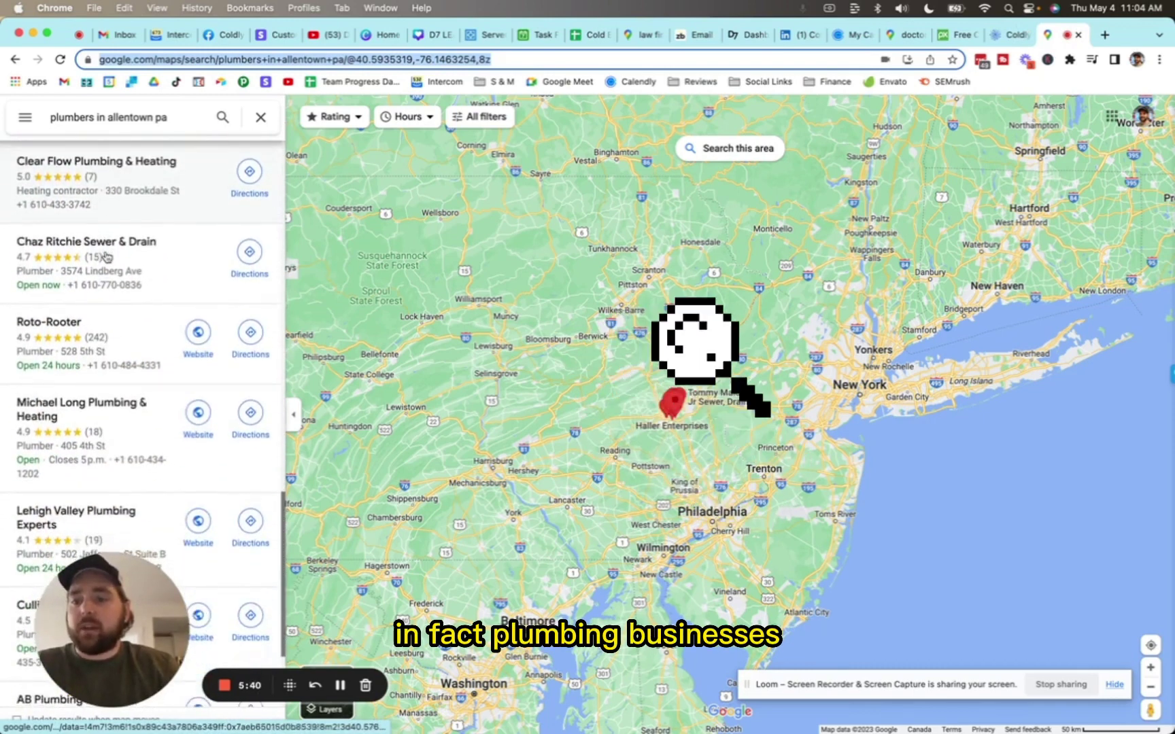
scroll(106, 259, "down", 2)
scroll(106, 259, "down", 1)
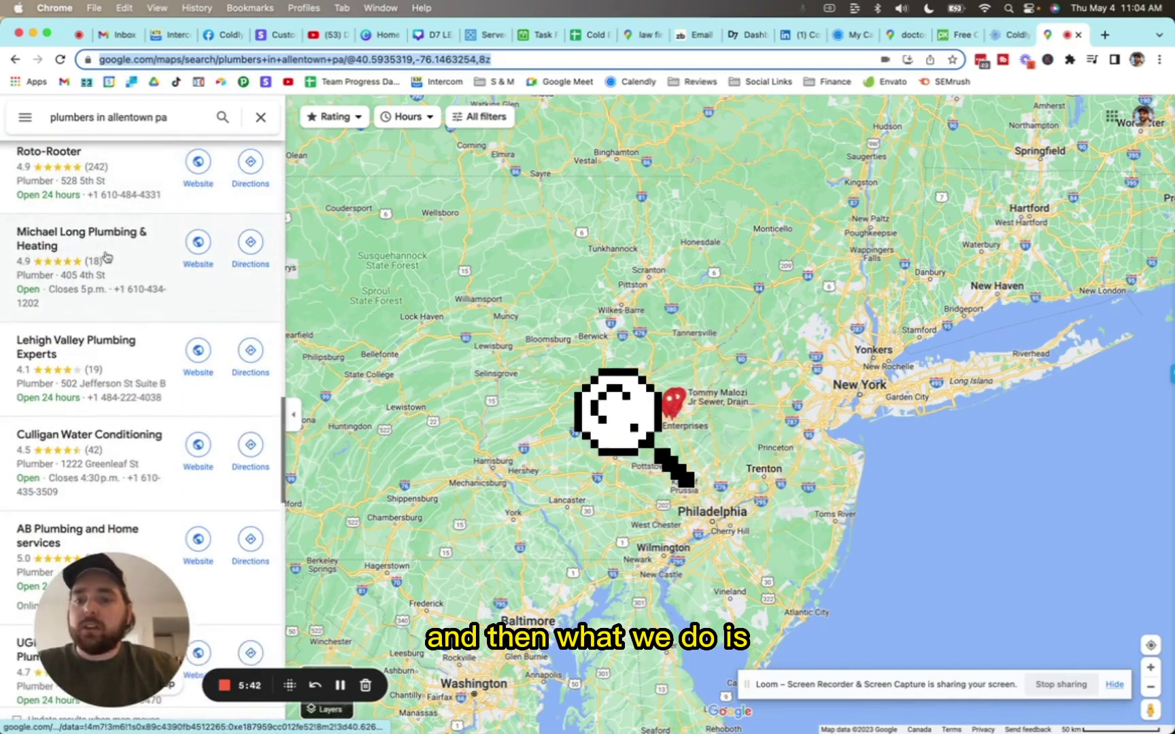
scroll(106, 258, "down", 1)
scroll(107, 257, "down", 2)
scroll(106, 258, "down", 1)
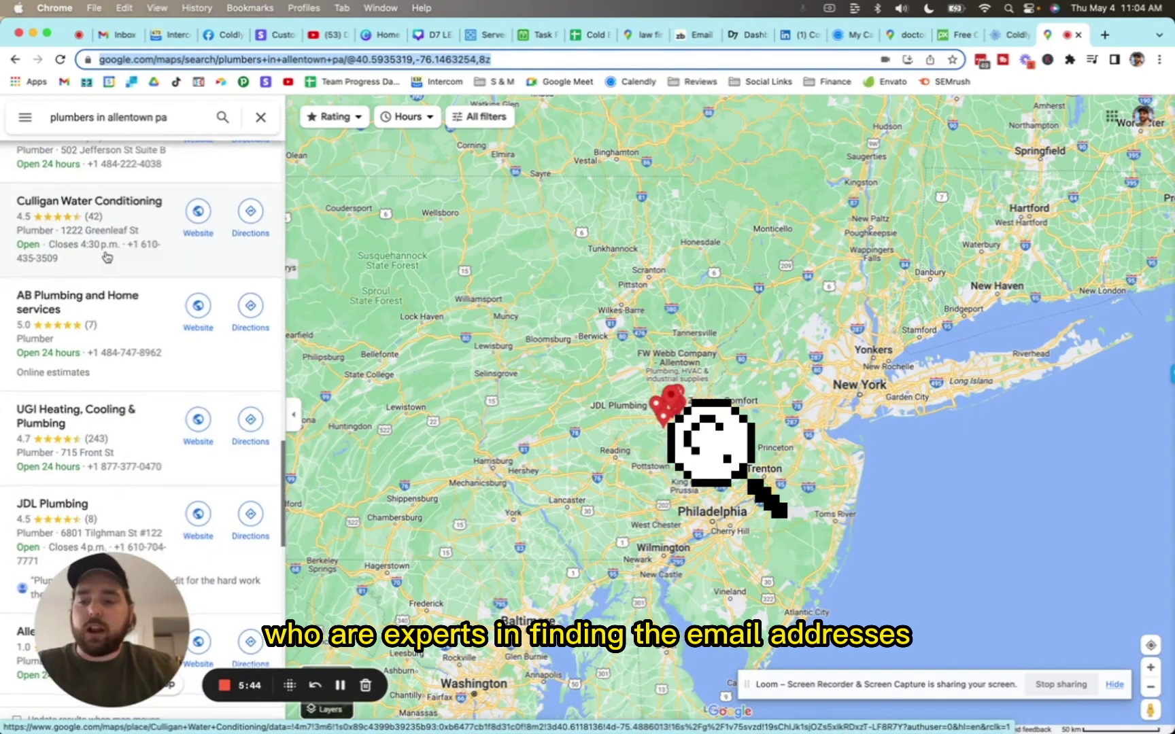
scroll(107, 258, "down", 2)
scroll(106, 257, "down", 1)
scroll(106, 258, "down", 2)
scroll(107, 258, "down", 1)
scroll(107, 258, "down", 1)
scroll(107, 257, "down", 2)
scroll(107, 258, "down", 1)
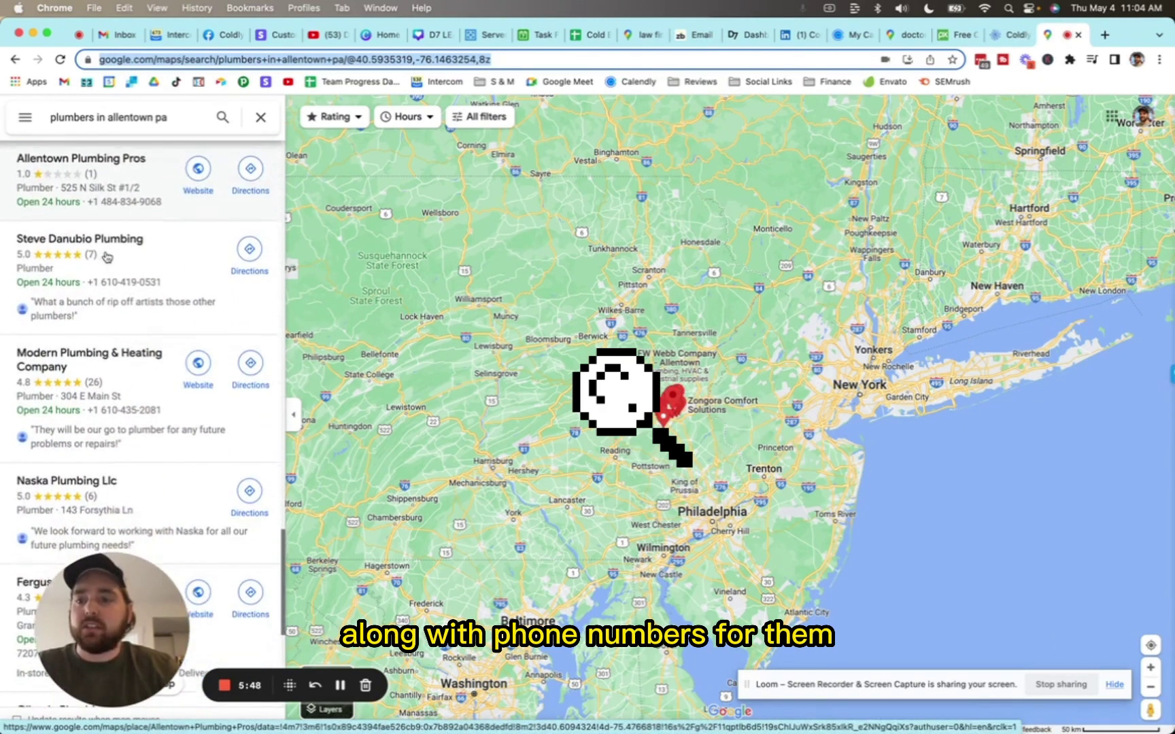
scroll(107, 258, "down", 1)
scroll(106, 258, "down", 1)
scroll(106, 258, "down", 2)
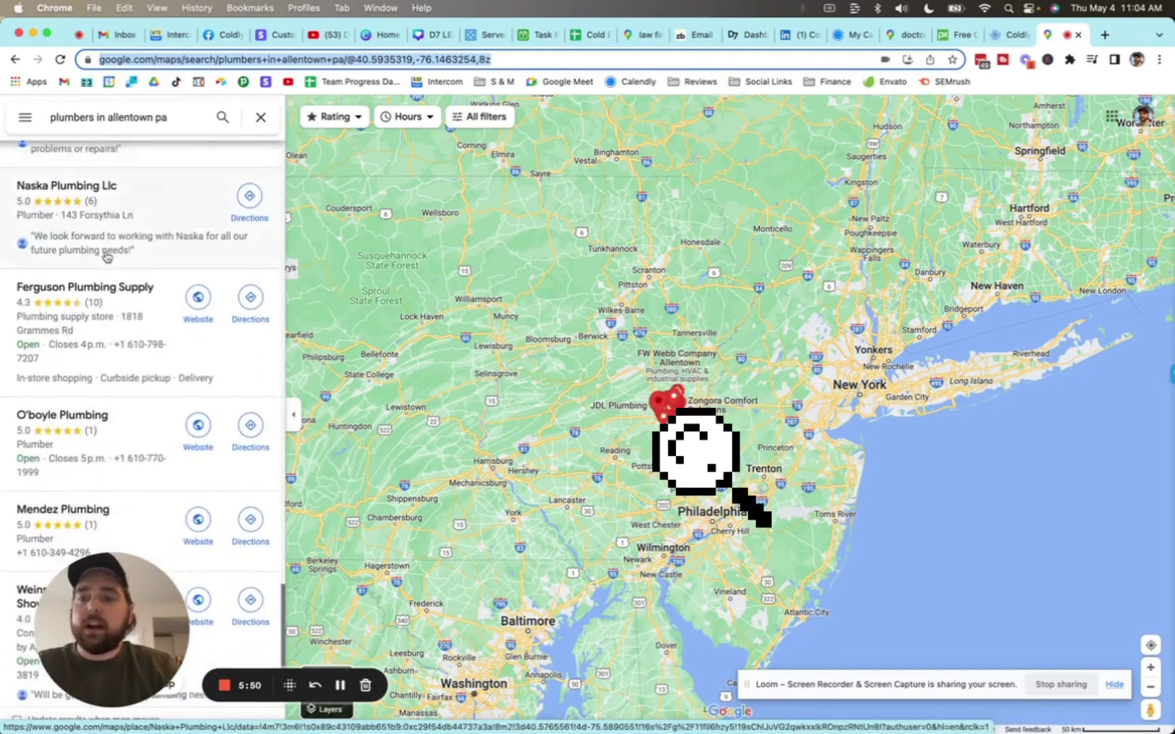
scroll(107, 258, "down", 2)
scroll(107, 258, "down", 1)
scroll(106, 258, "down", 1)
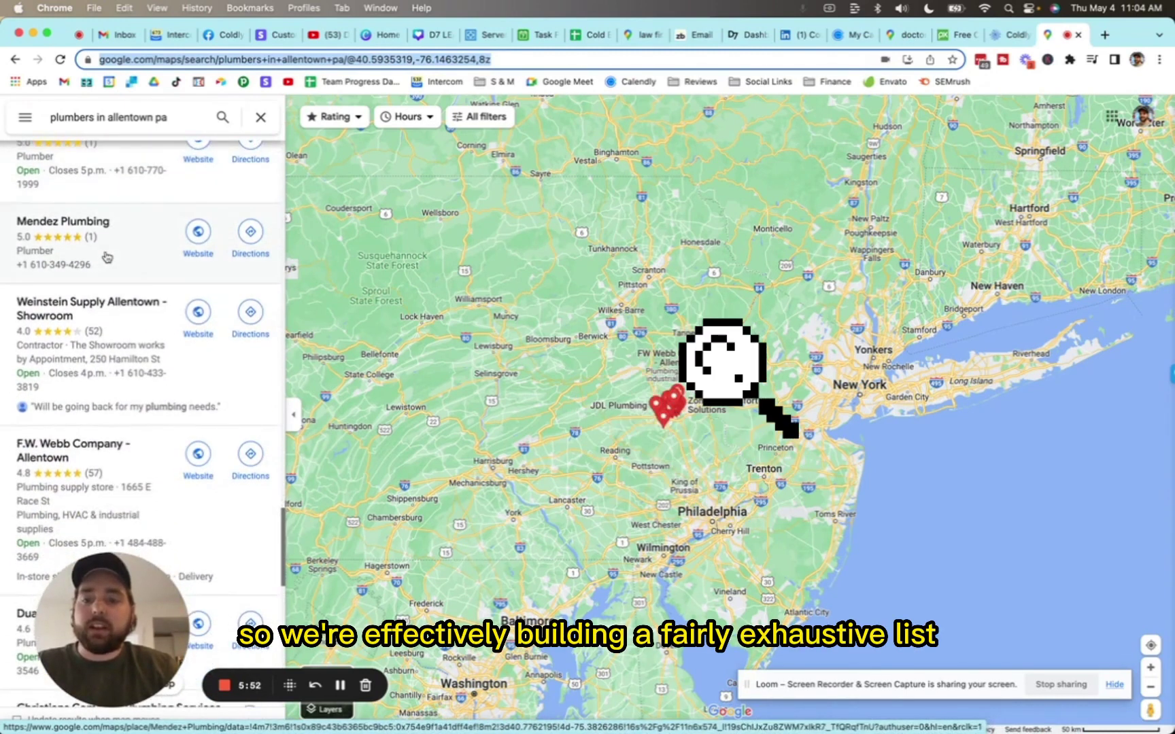
scroll(106, 258, "down", 1)
scroll(106, 258, "down", 1)
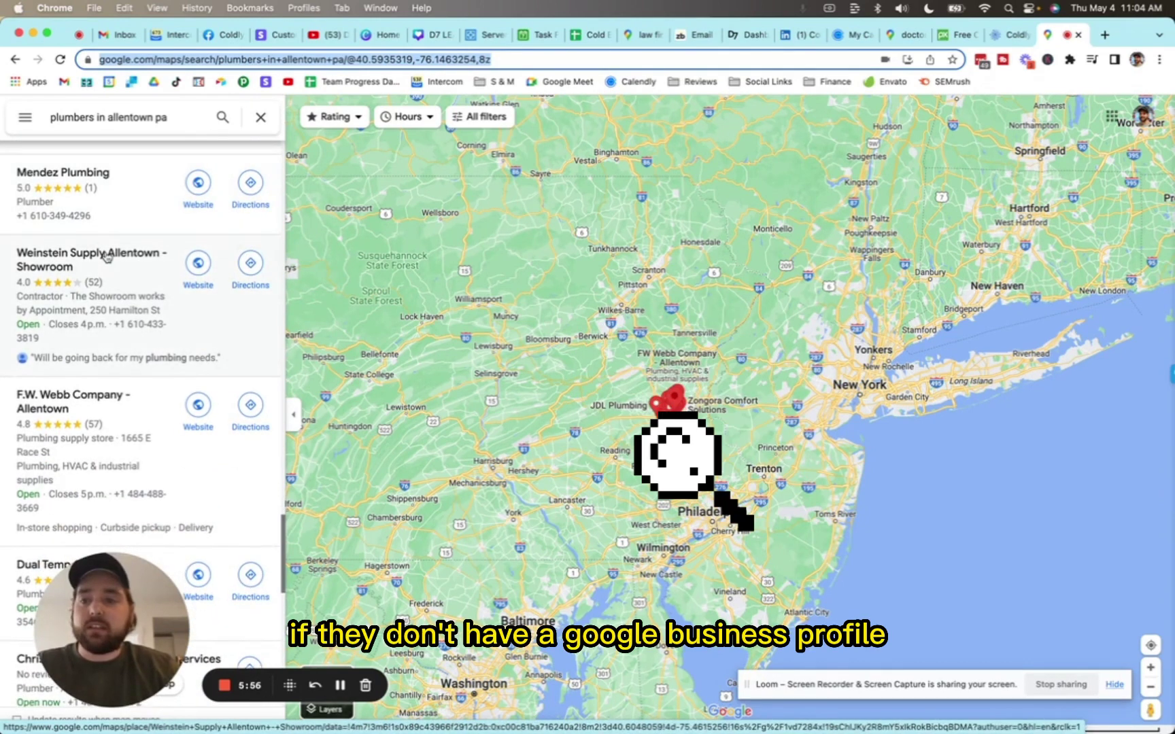
scroll(106, 257, "up", 1)
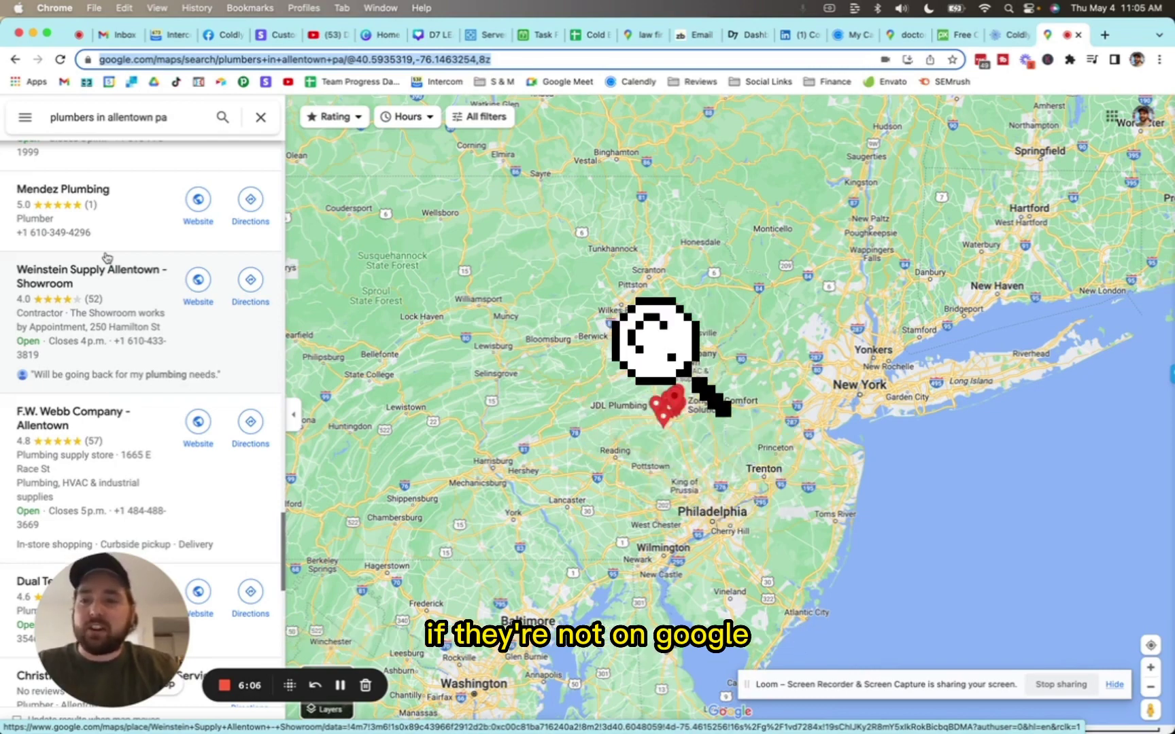
scroll(105, 257, "down", 2)
scroll(105, 258, "down", 1)
scroll(106, 258, "down", 2)
scroll(107, 259, "down", 3)
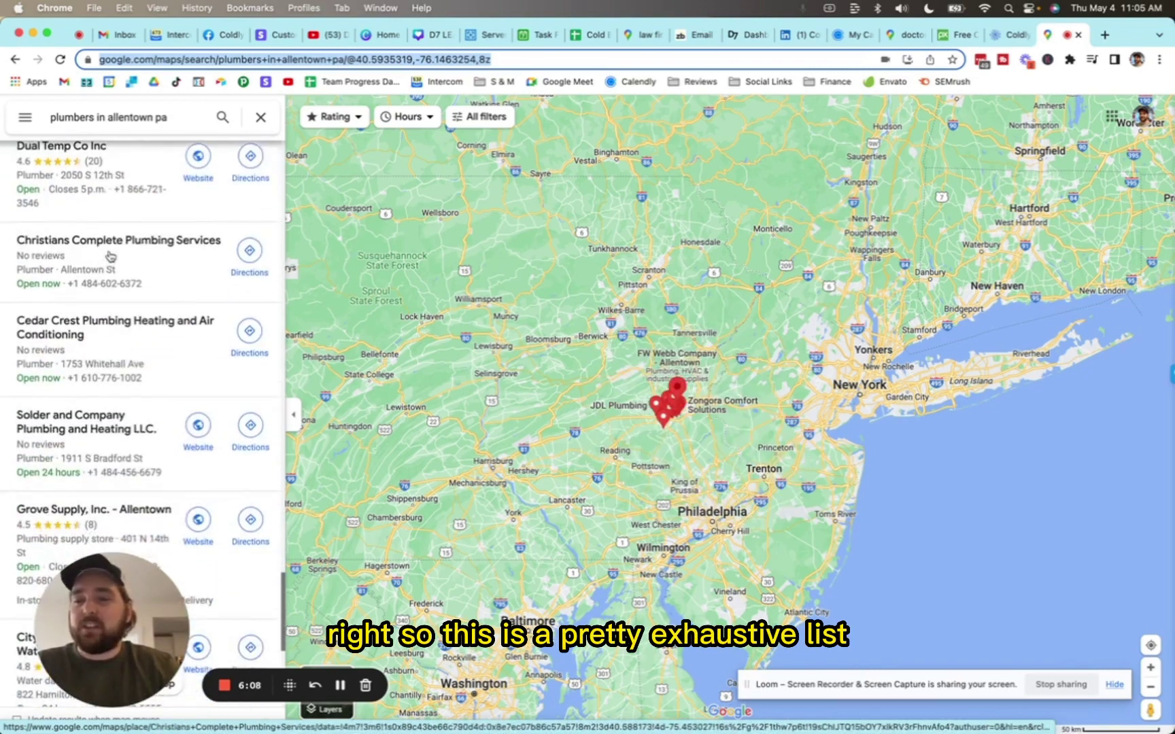
scroll(125, 236, "down", 5)
scroll(124, 237, "down", 5)
scroll(125, 236, "up", 5)
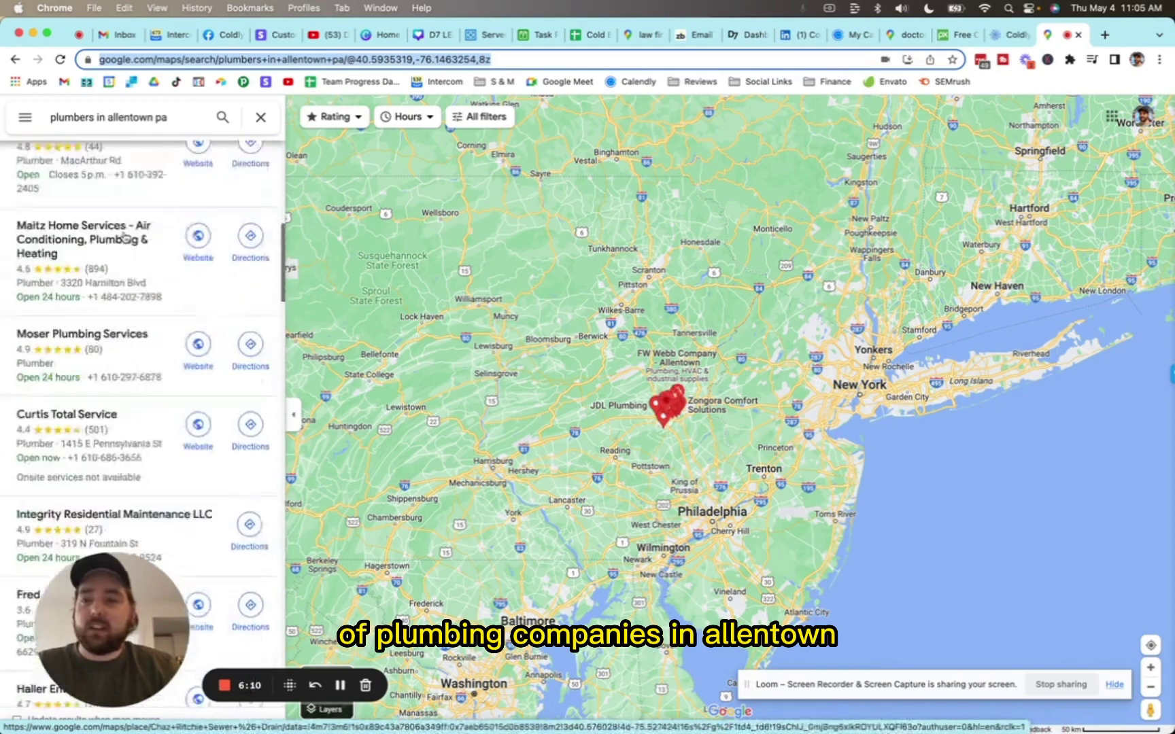
scroll(125, 236, "up", 5)
scroll(125, 237, "up", 1)
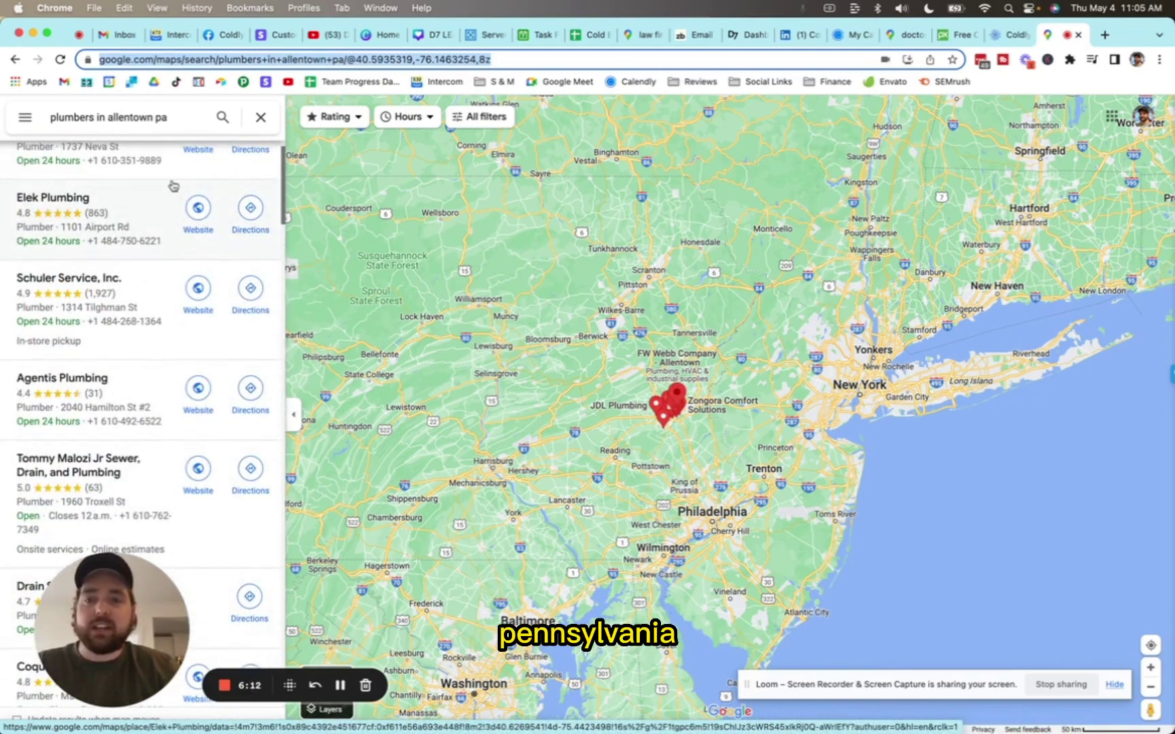
Enter 'Looking for plumbers in allentown pa' in the task's Additional Notes box.
left_click(995, 44)
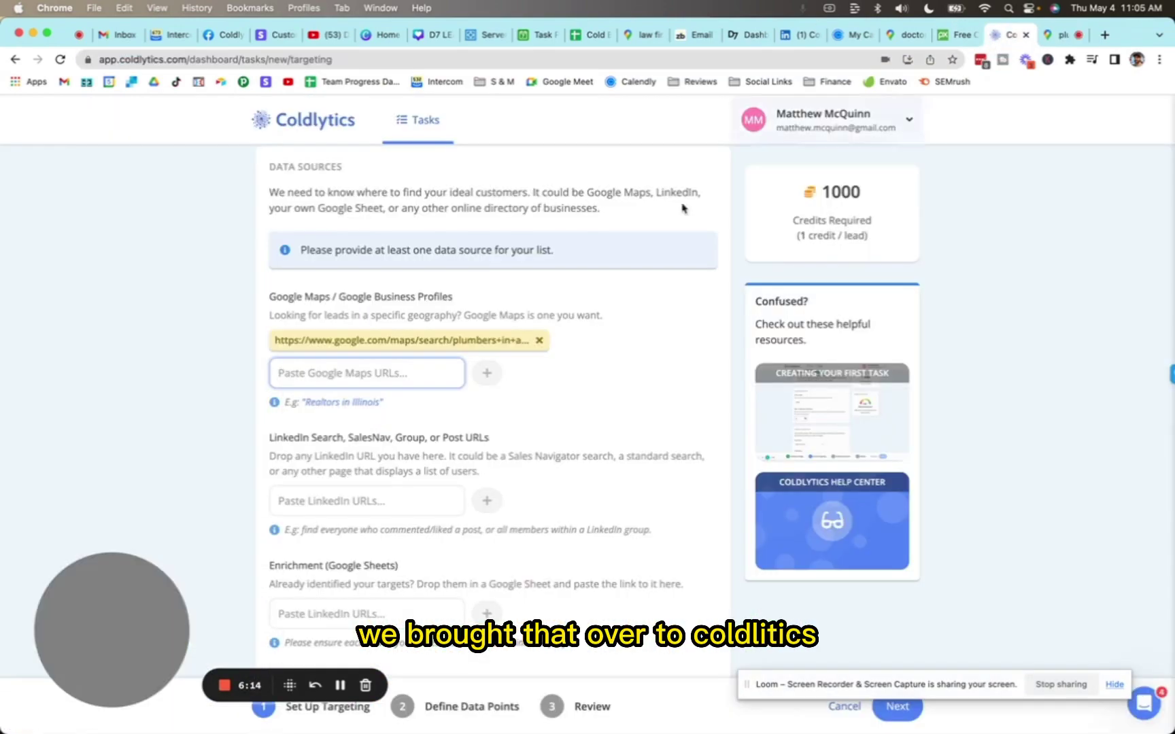
scroll(407, 376, "down", 3)
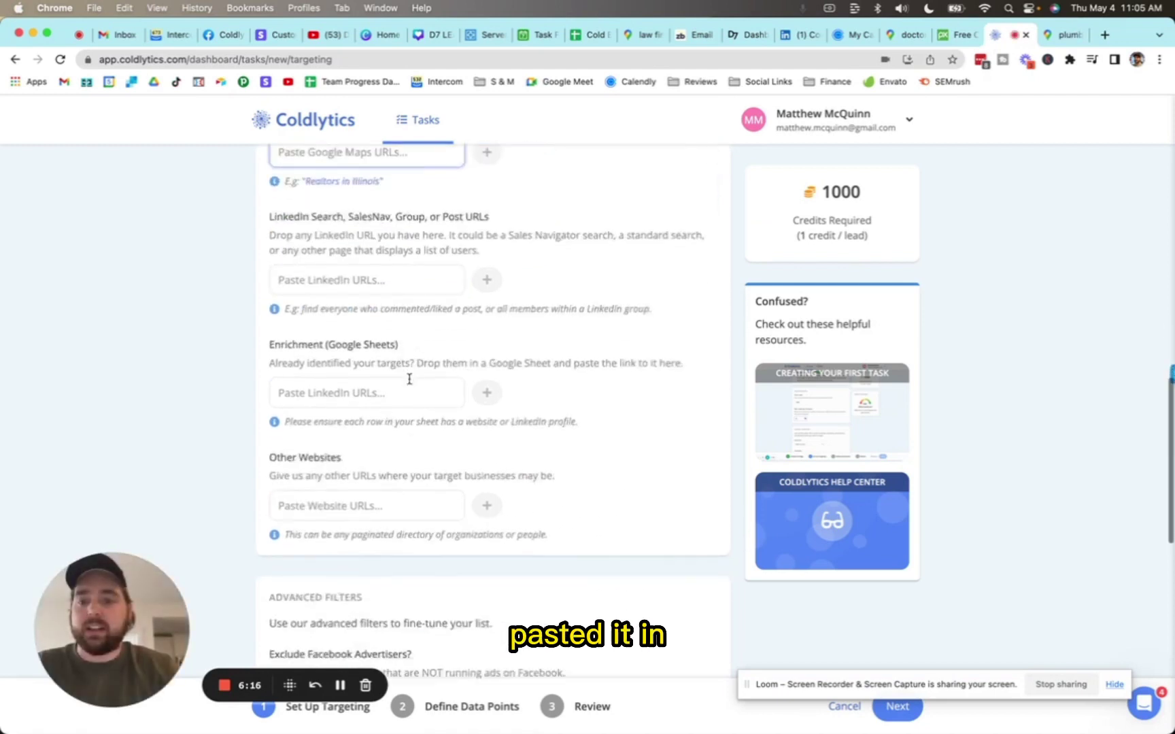
scroll(407, 376, "down", 5)
scroll(410, 379, "down", 3)
scroll(410, 380, "down", 2)
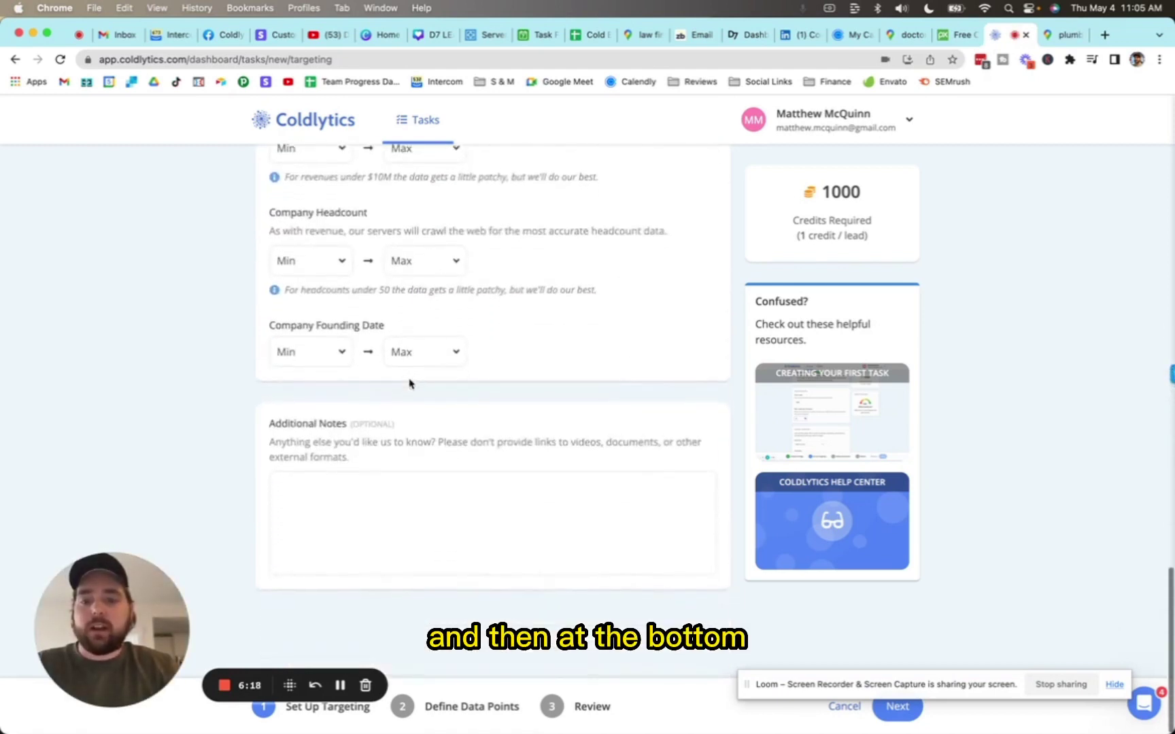
left_click(357, 480)
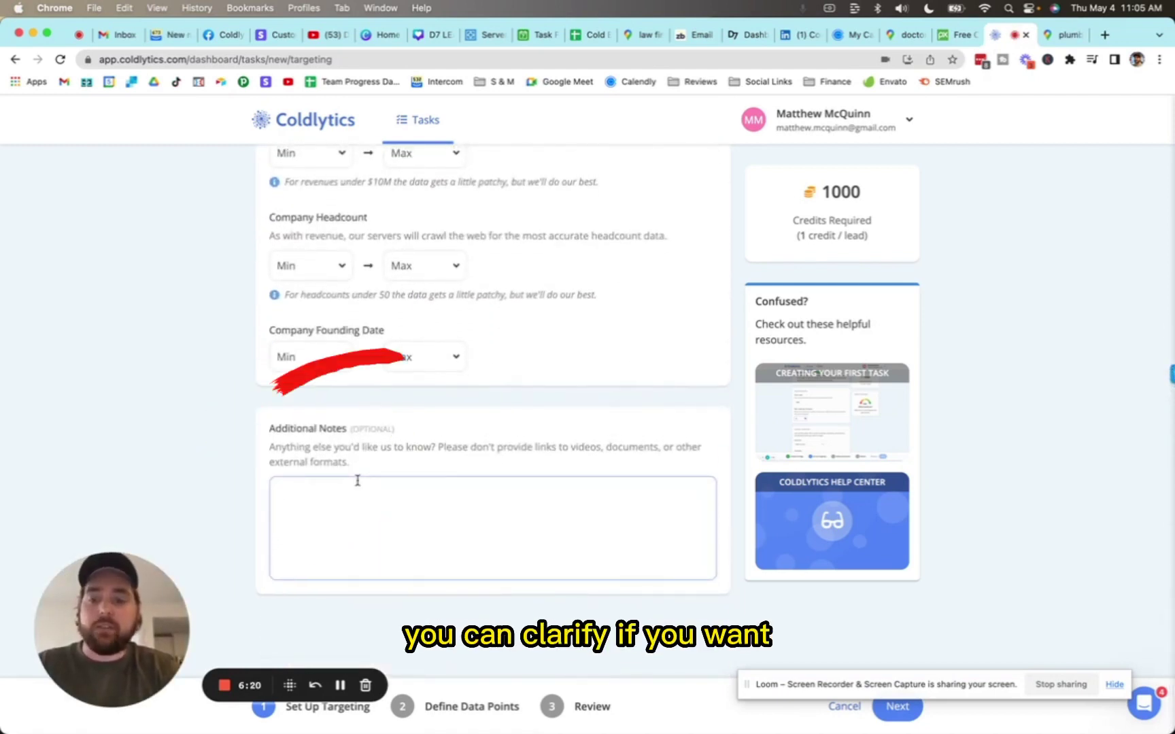
type("Looking for plumbers in allentown pa")
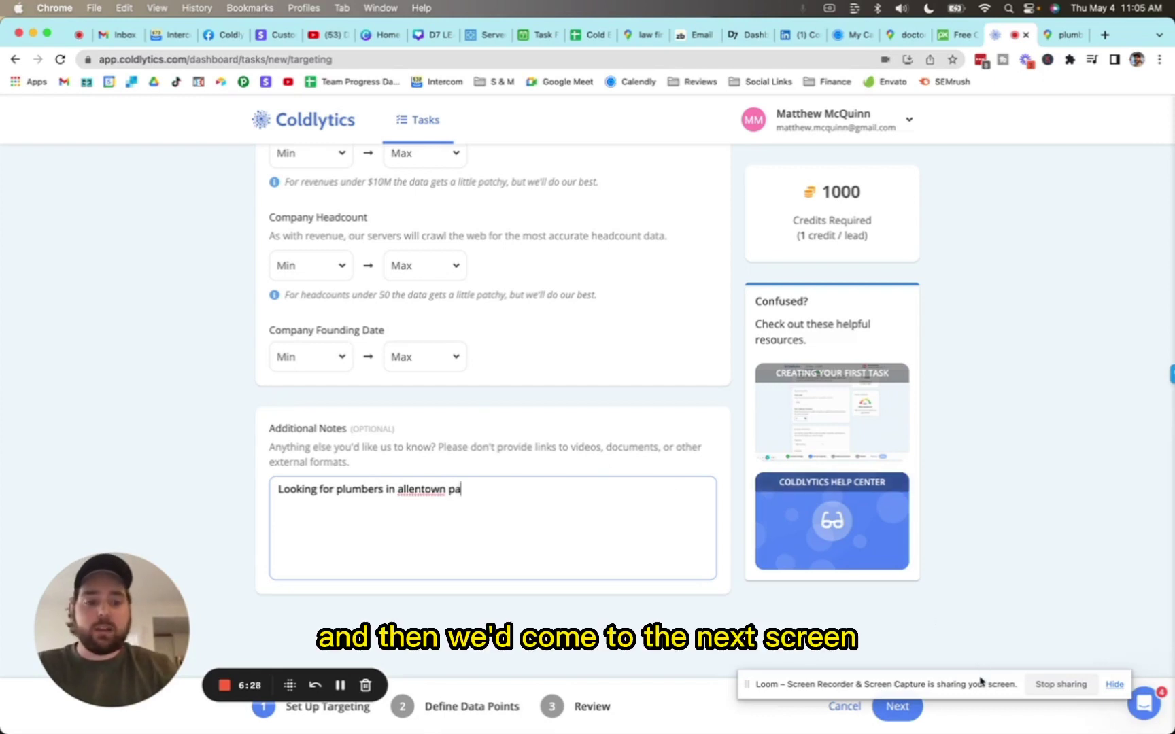
Advance to Define Data Points and expand the 'Choose or enter a data point' list.
left_click(909, 712)
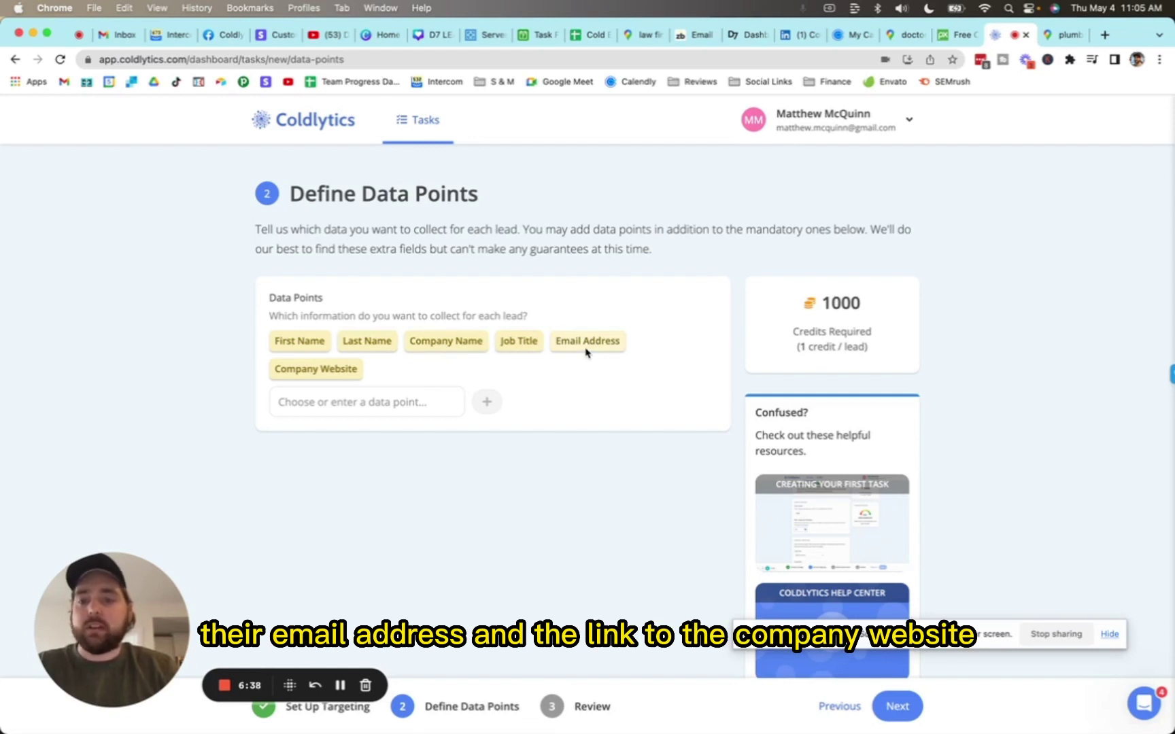
left_click(367, 404)
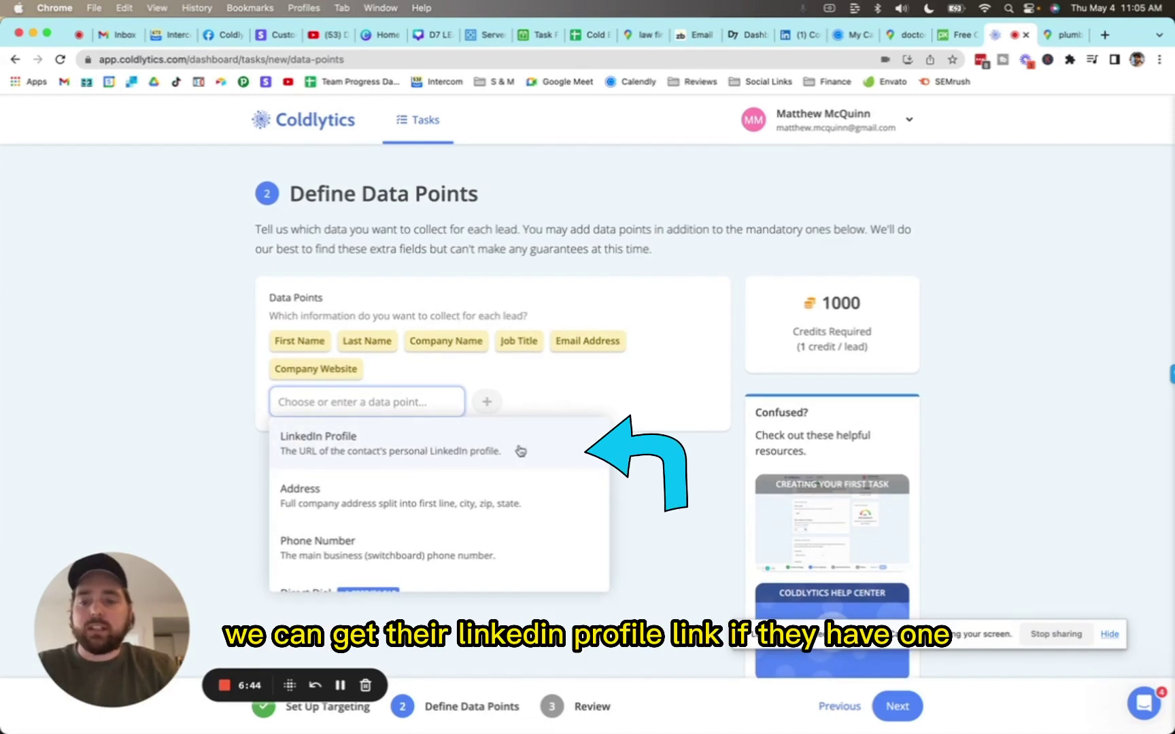
scroll(527, 466, "down", 1)
scroll(443, 472, "down", 1)
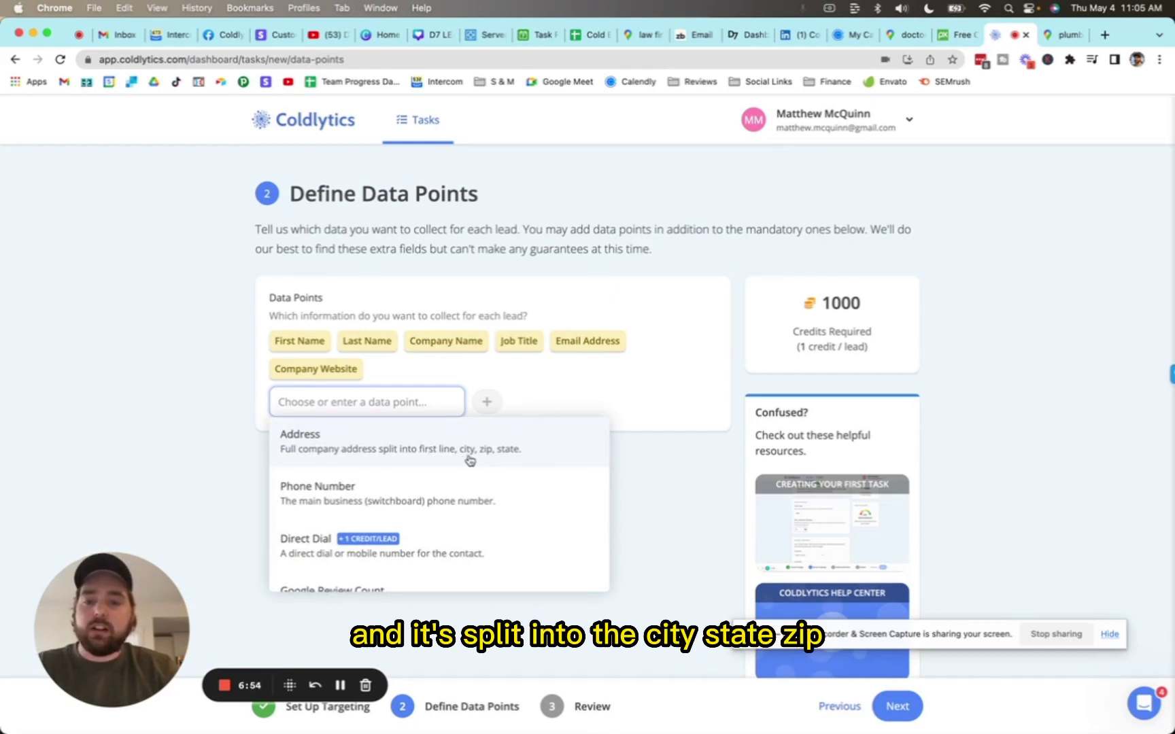
scroll(441, 461, "down", 2)
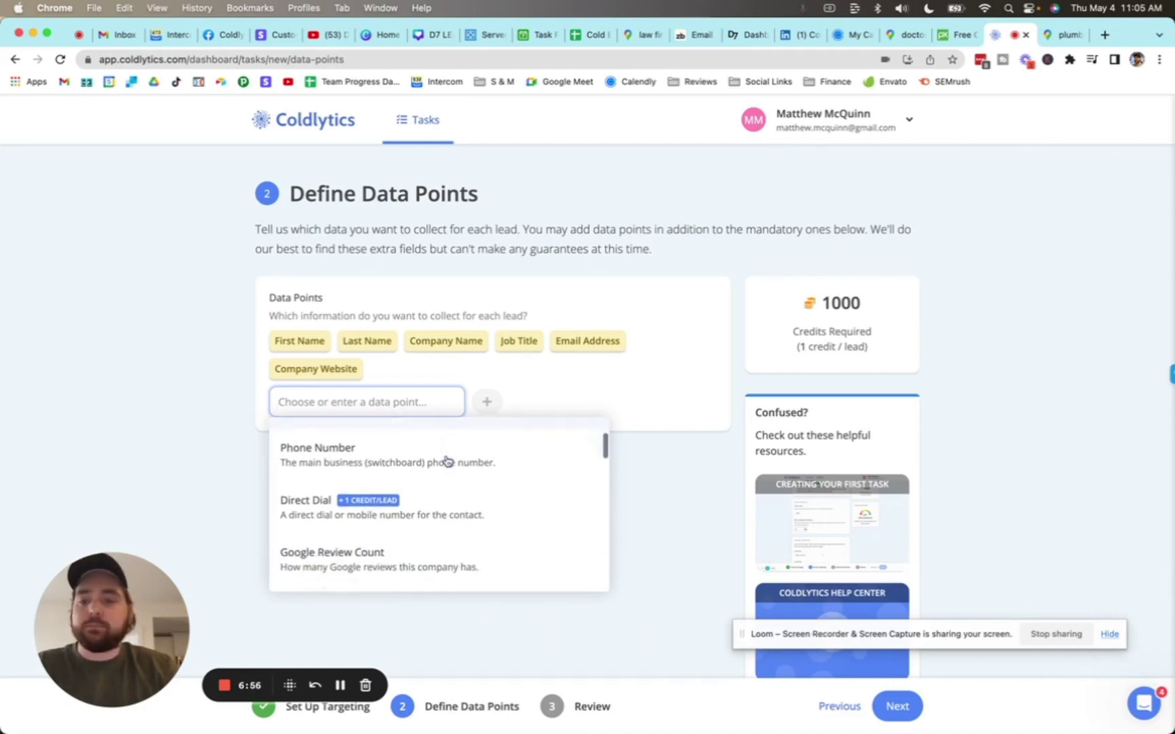
scroll(418, 461, "down", 1)
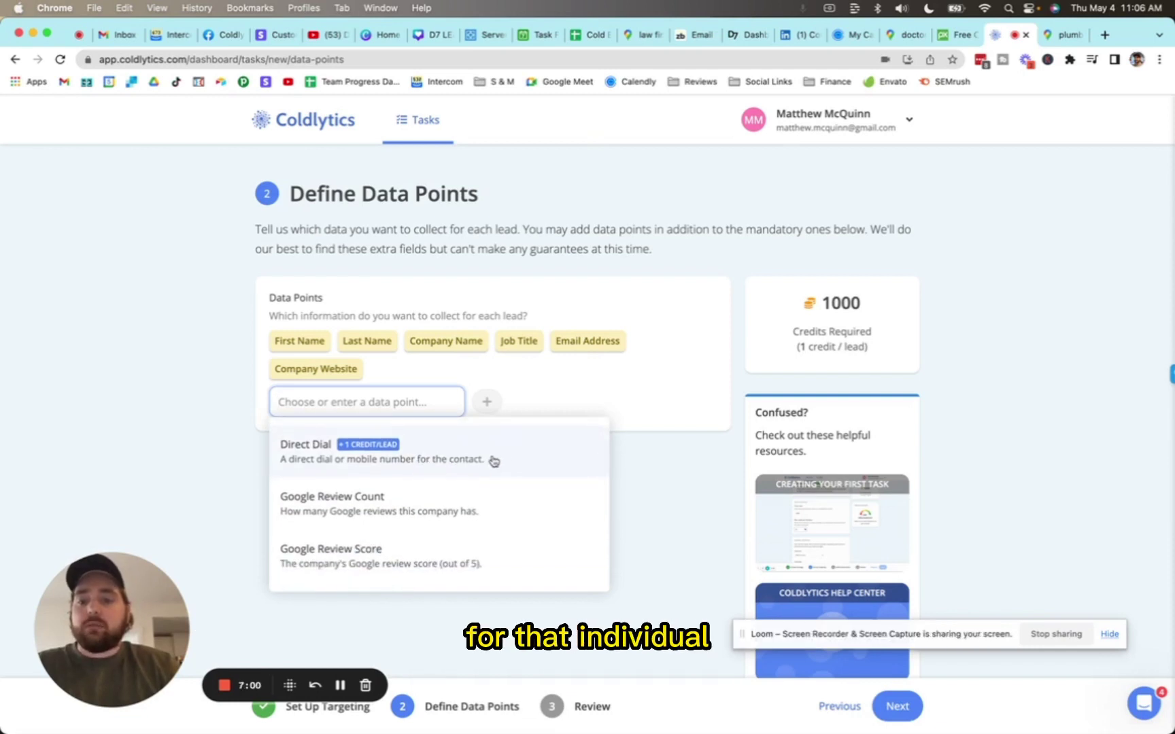
scroll(489, 461, "up", 1)
scroll(487, 462, "down", 2)
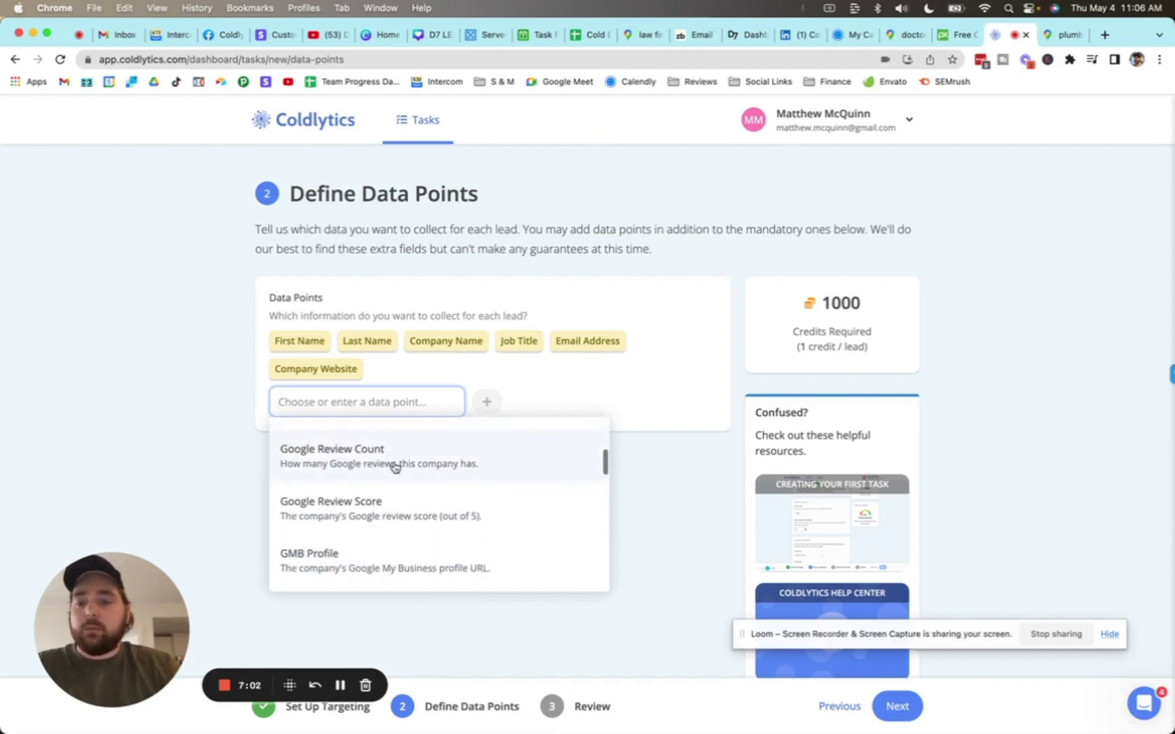
scroll(431, 467, "up", 1)
scroll(432, 467, "up", 1)
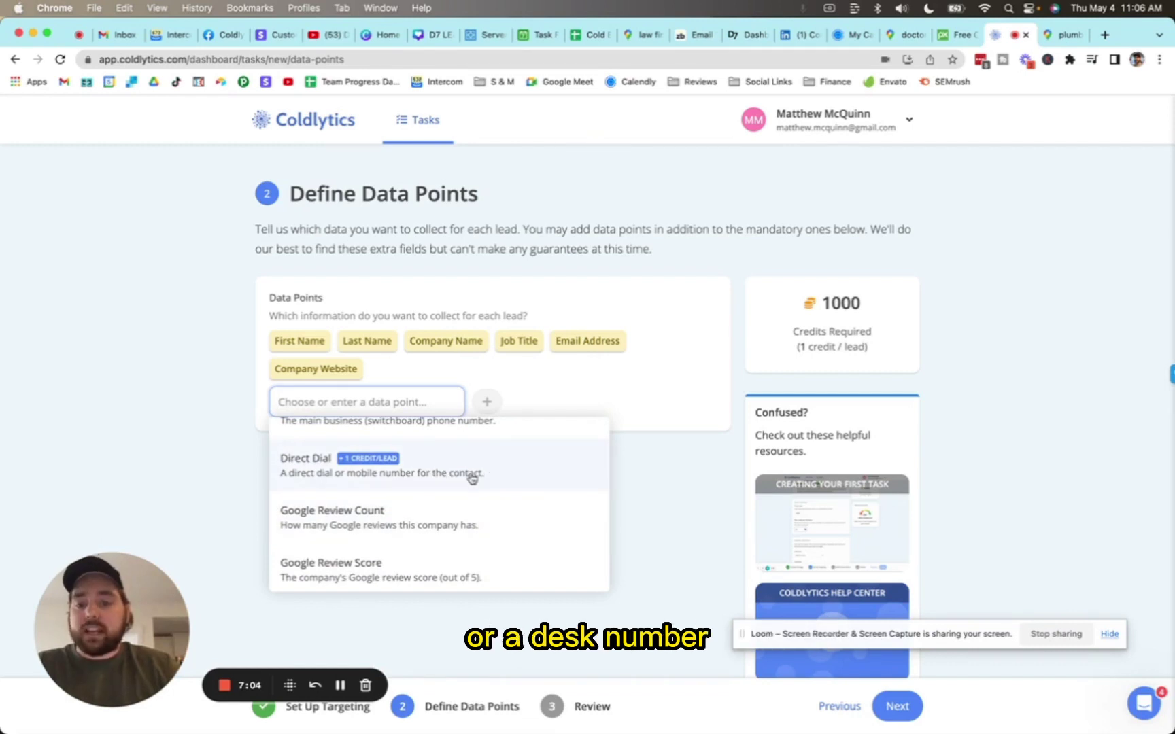
scroll(407, 477, "down", 2)
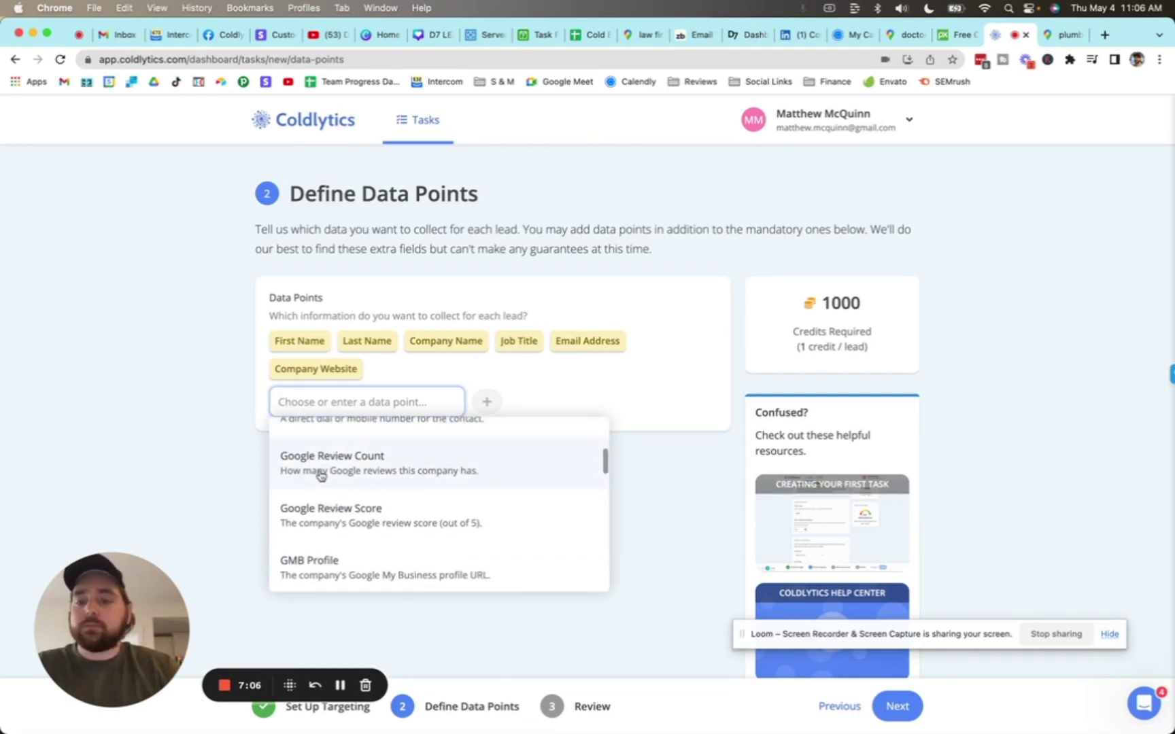
scroll(367, 475, "down", 2)
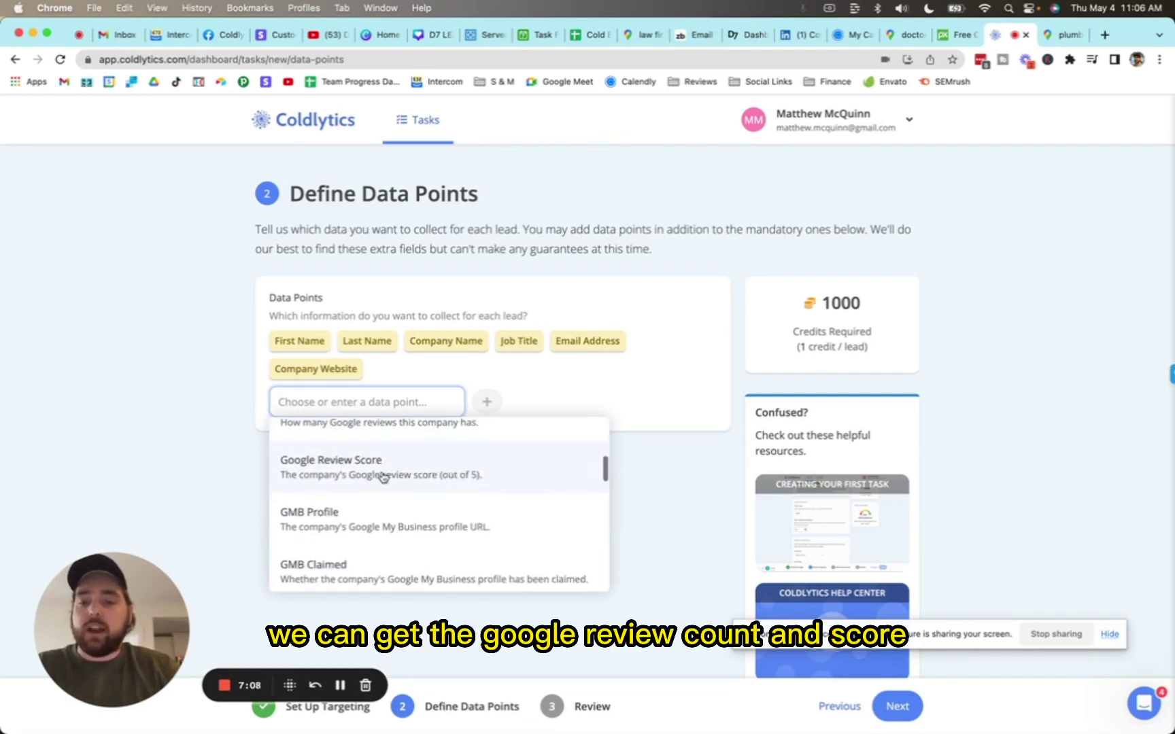
scroll(386, 484, "down", 1)
scroll(391, 482, "down", 1)
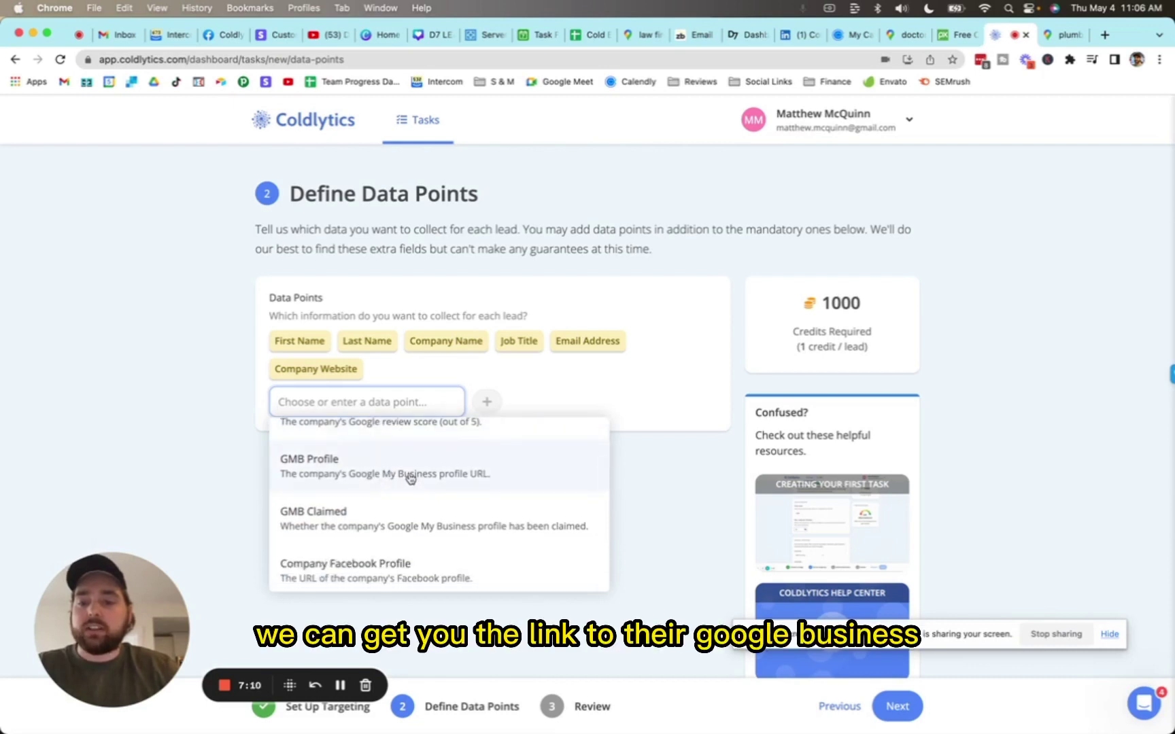
scroll(407, 478, "down", 2)
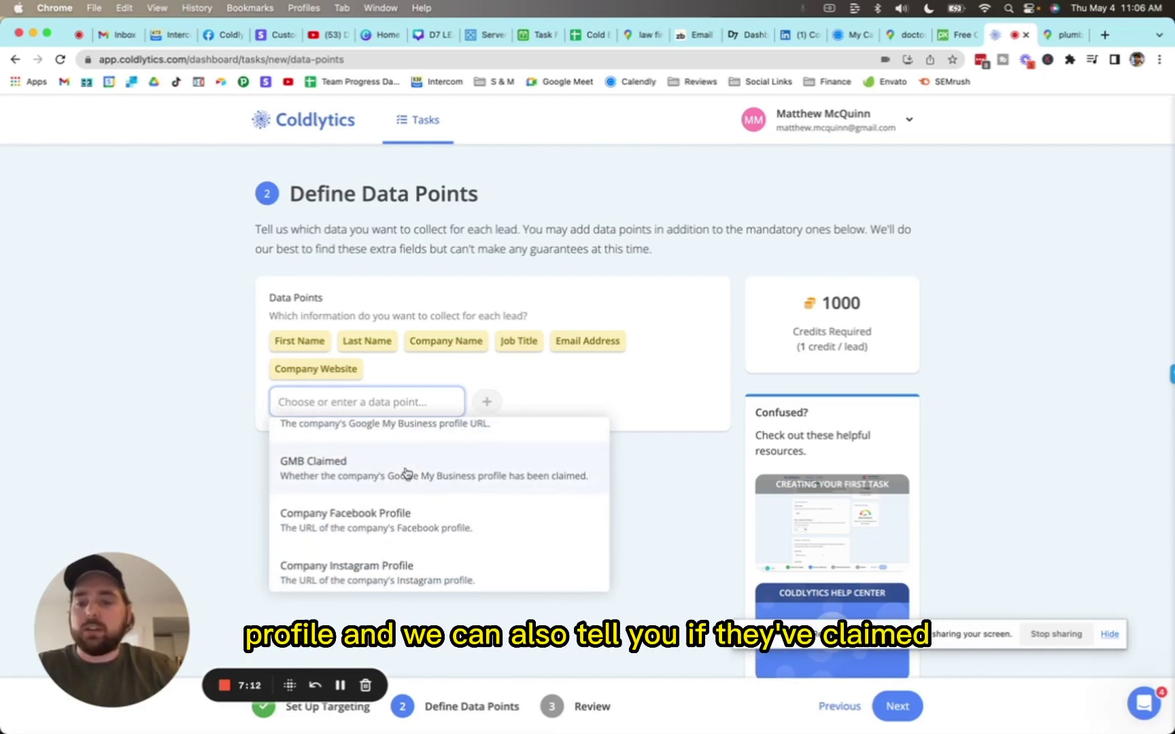
scroll(407, 475, "down", 1)
scroll(438, 470, "down", 2)
scroll(422, 468, "down", 1)
scroll(426, 471, "down", 1)
scroll(422, 467, "down", 1)
scroll(421, 468, "down", 2)
scroll(421, 467, "down", 1)
scroll(419, 468, "down", 1)
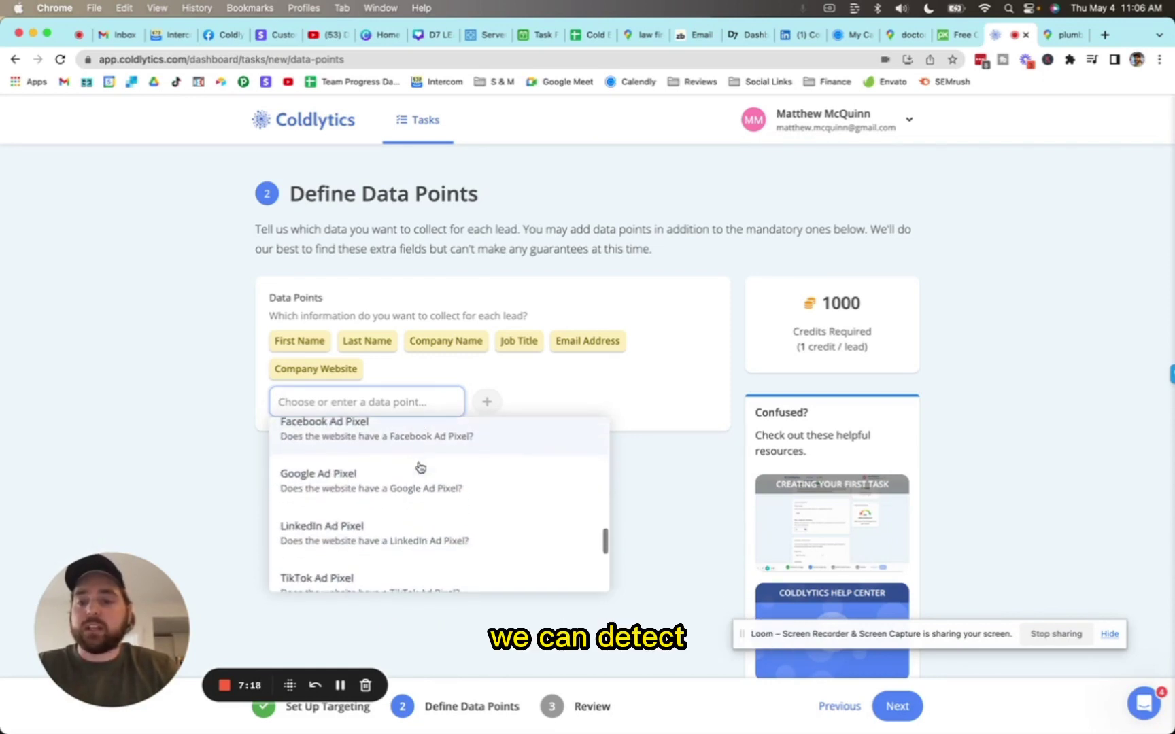
scroll(420, 468, "down", 1)
scroll(420, 468, "up", 1)
scroll(425, 526, "down", 1)
scroll(425, 526, "up", 1)
scroll(425, 527, "down", 1)
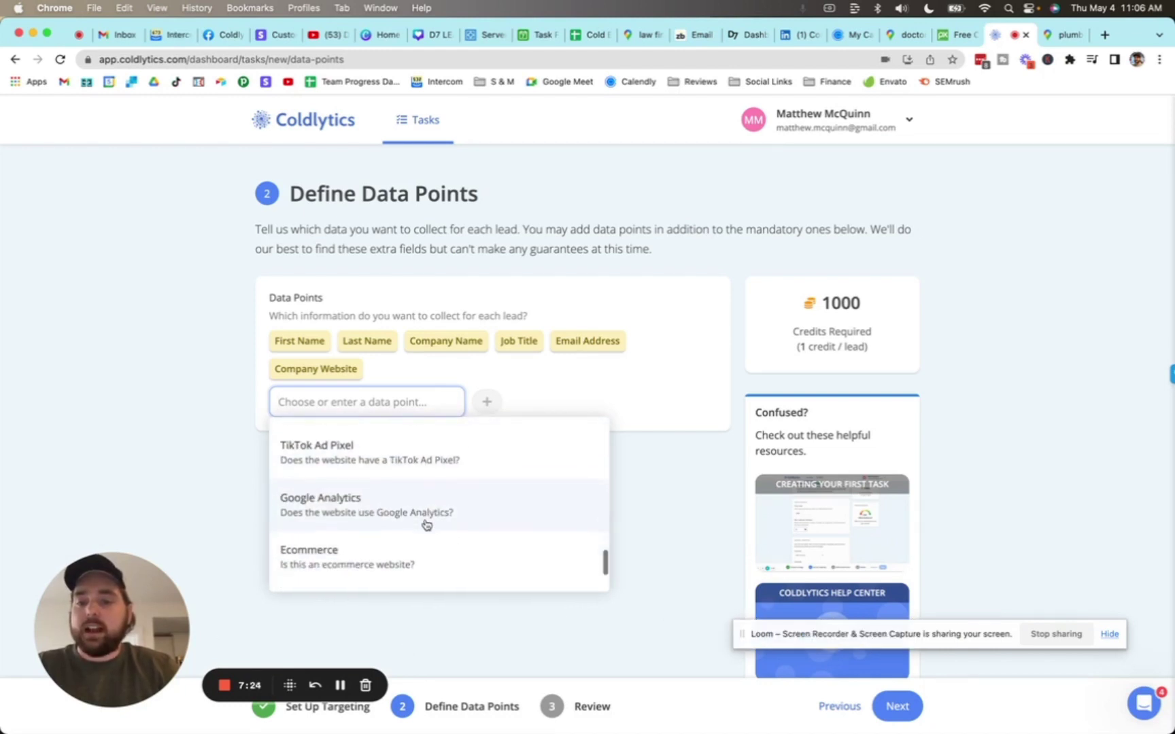
scroll(420, 495, "down", 2)
scroll(416, 470, "down", 1)
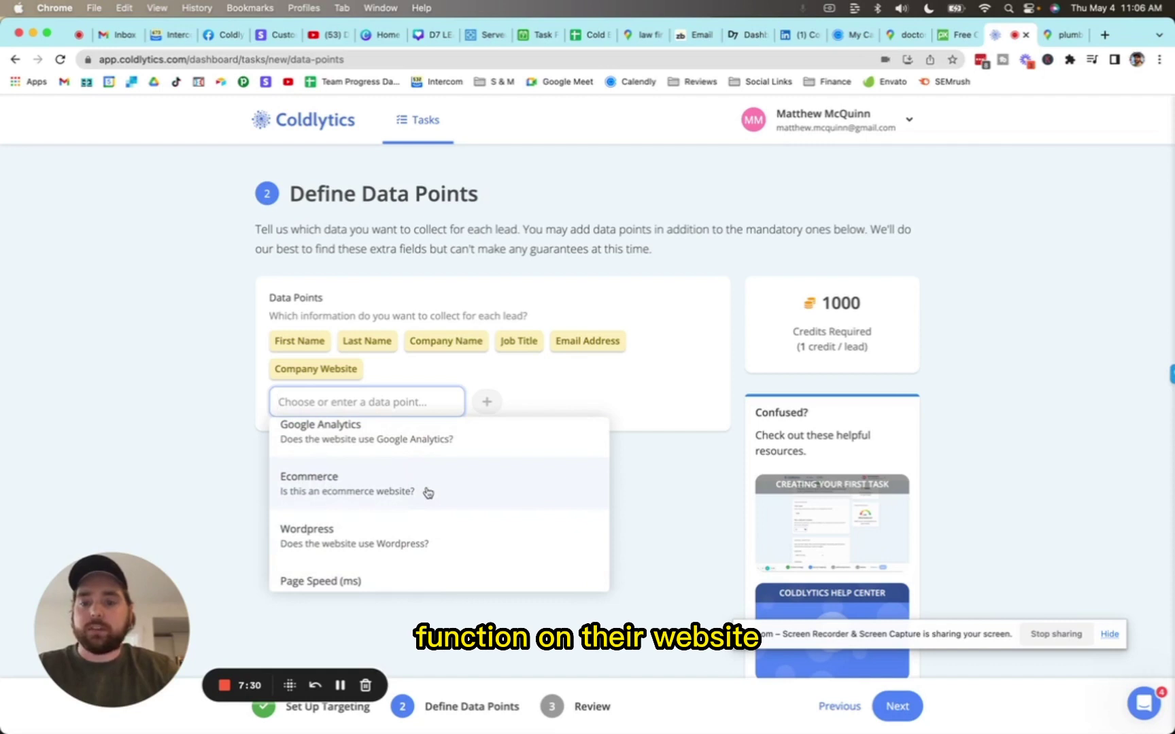
scroll(434, 490, "down", 1)
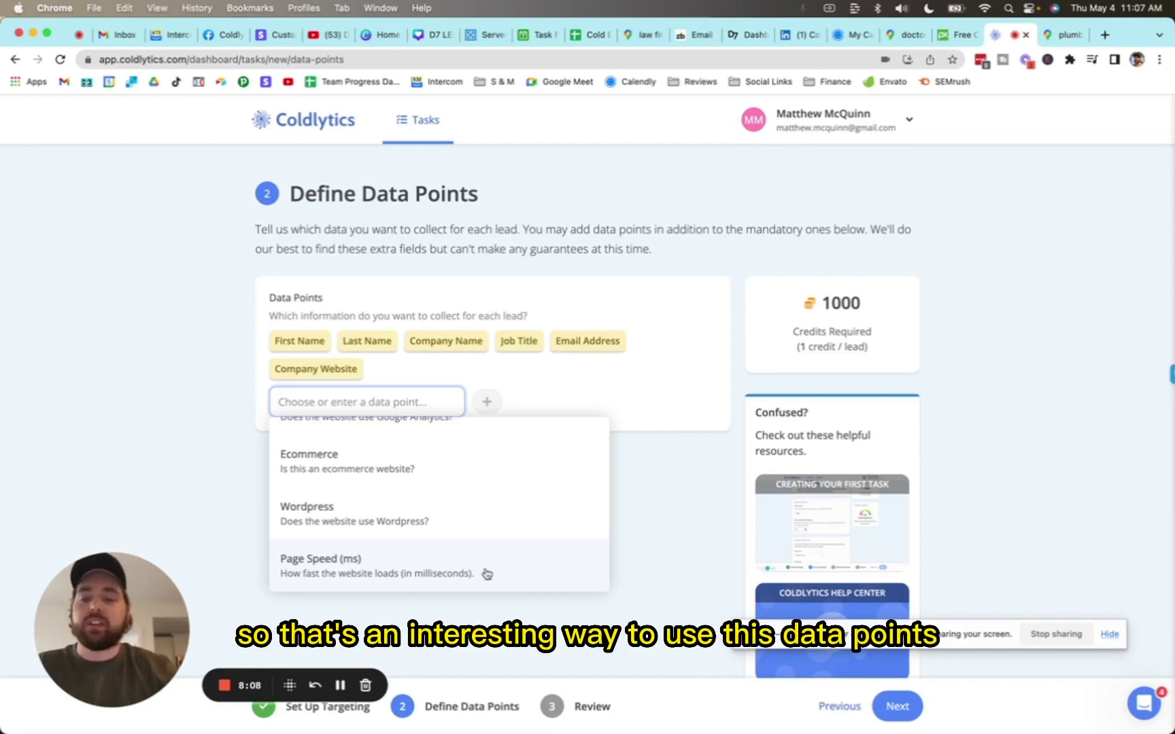
scroll(406, 559, "up", 2)
scroll(412, 548, "down", 2)
Add Page Speed (ms) and LinkedIn Profile as data points and proceed to Review Task.
left_click(557, 573)
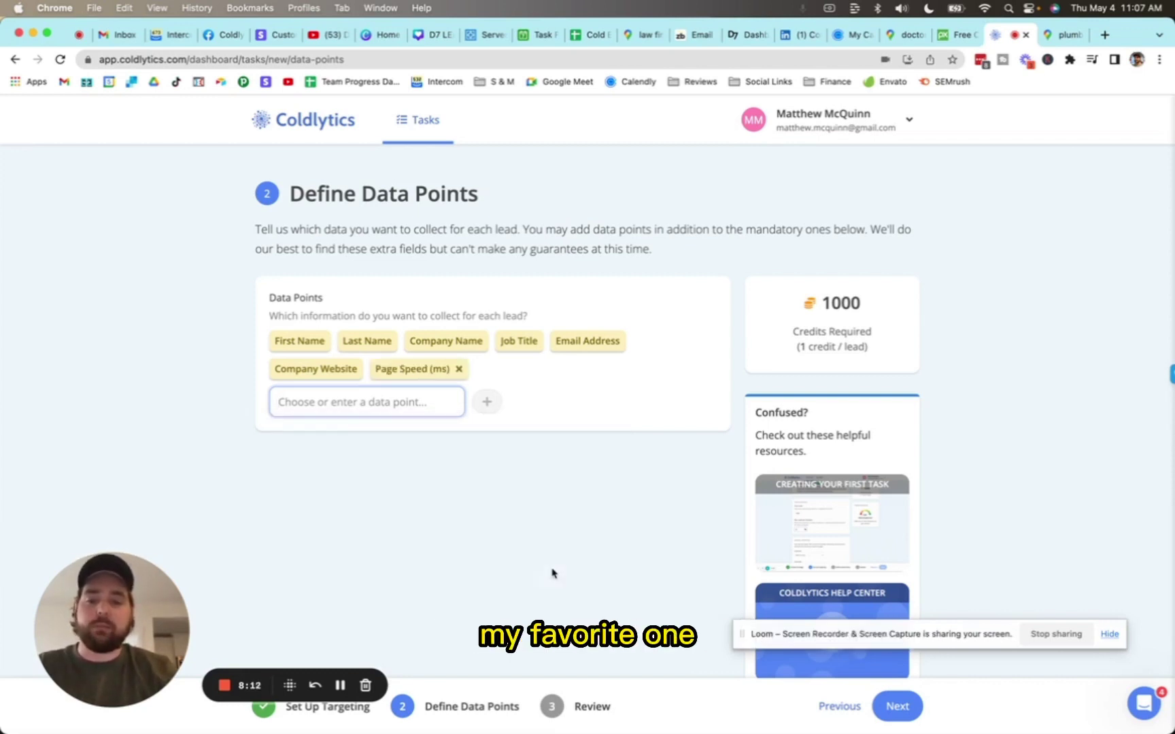
left_click(433, 454)
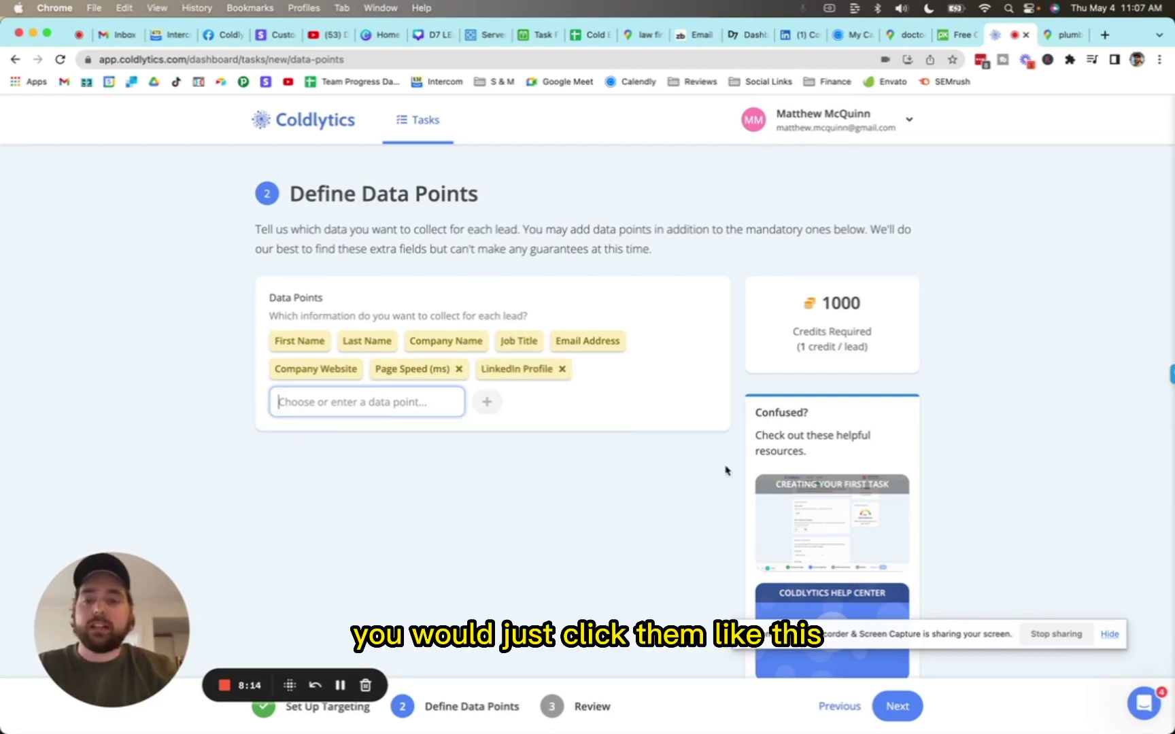
left_click(904, 709)
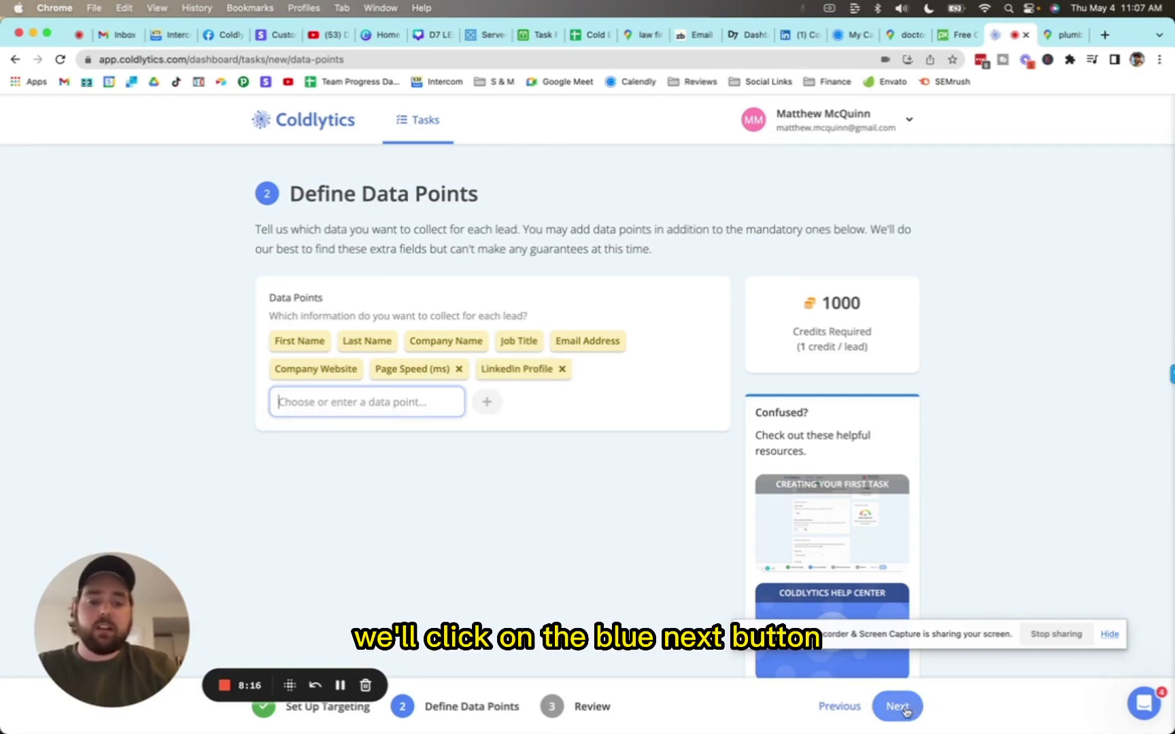
Enter 'Plumbers in Allentown PA' as the task name, correcting the stray trailing letters.
left_click(469, 346)
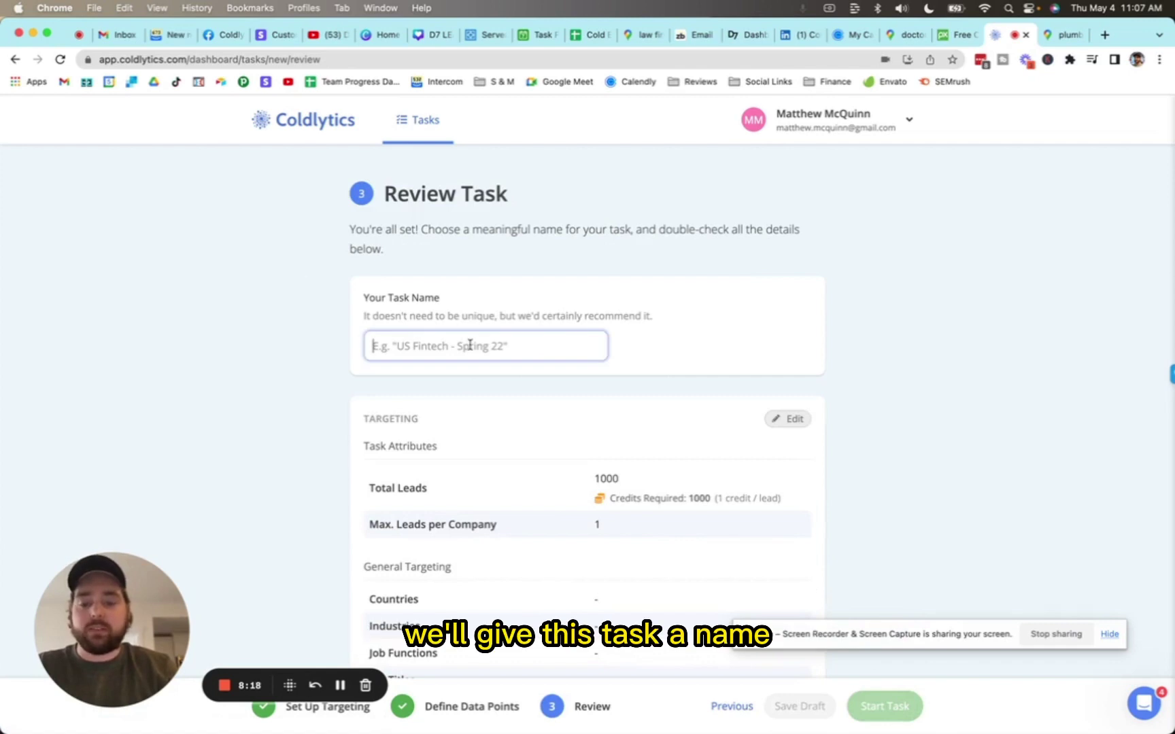
type("Plu")
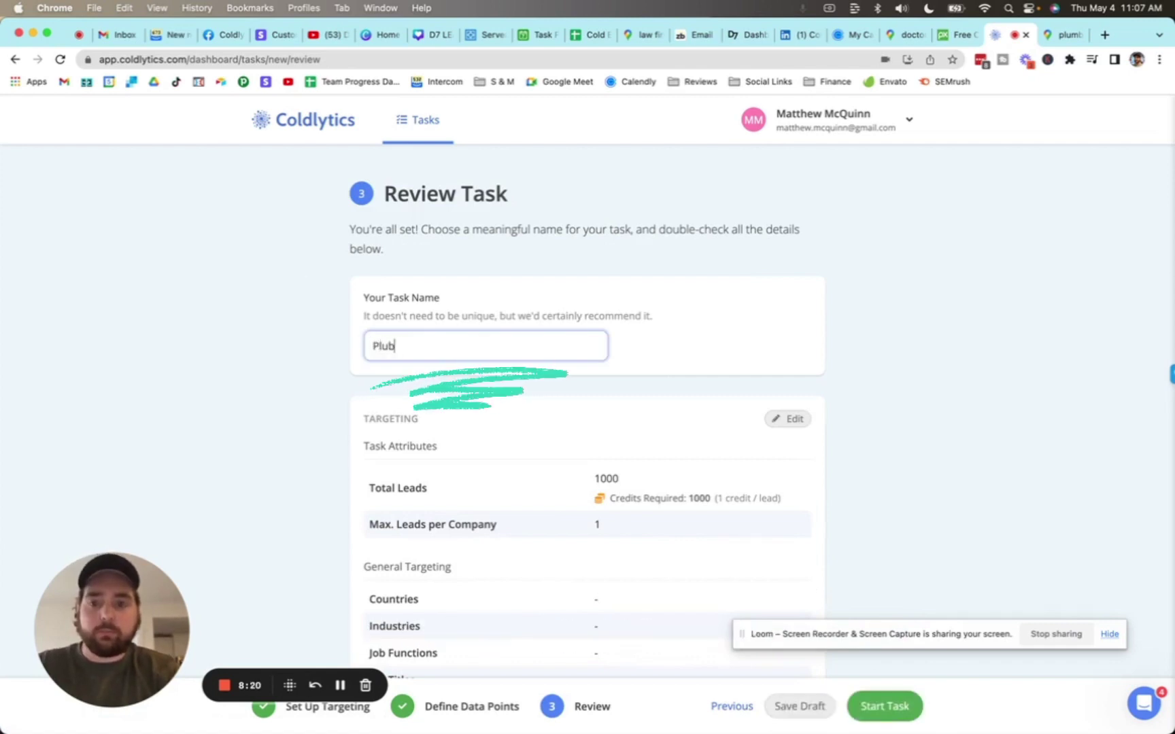
type("mbers in Allentwo")
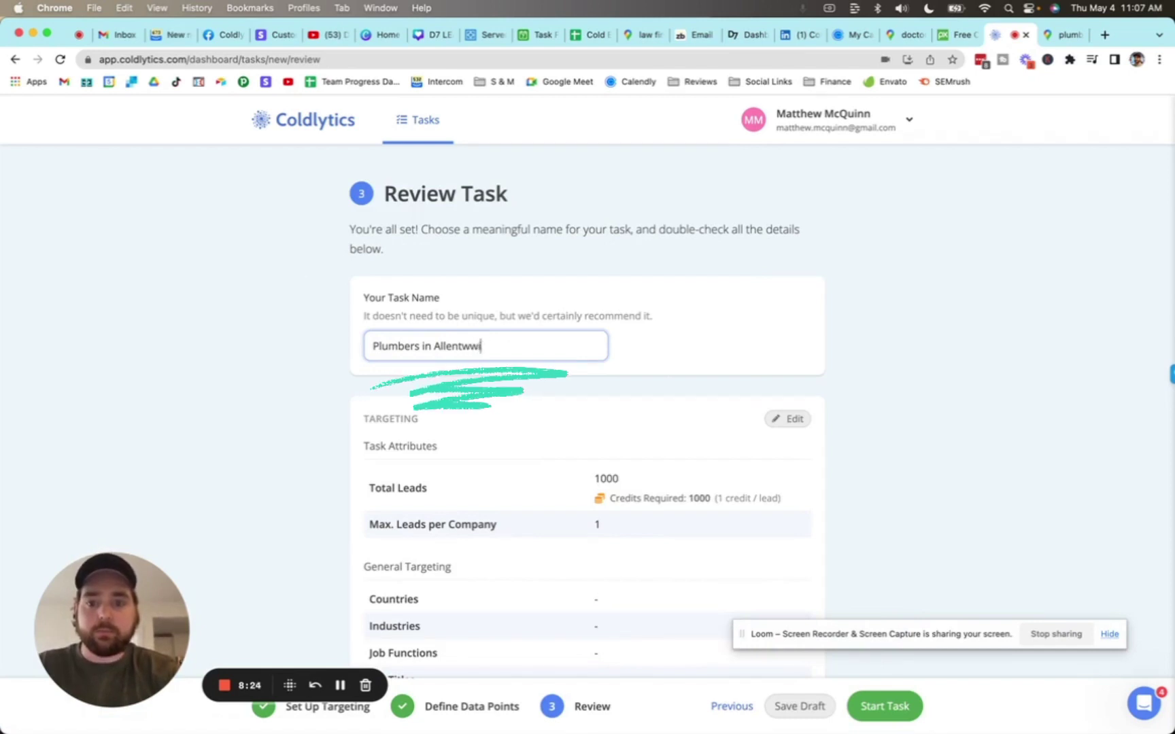
key("BackSpace")
type("own PAW")
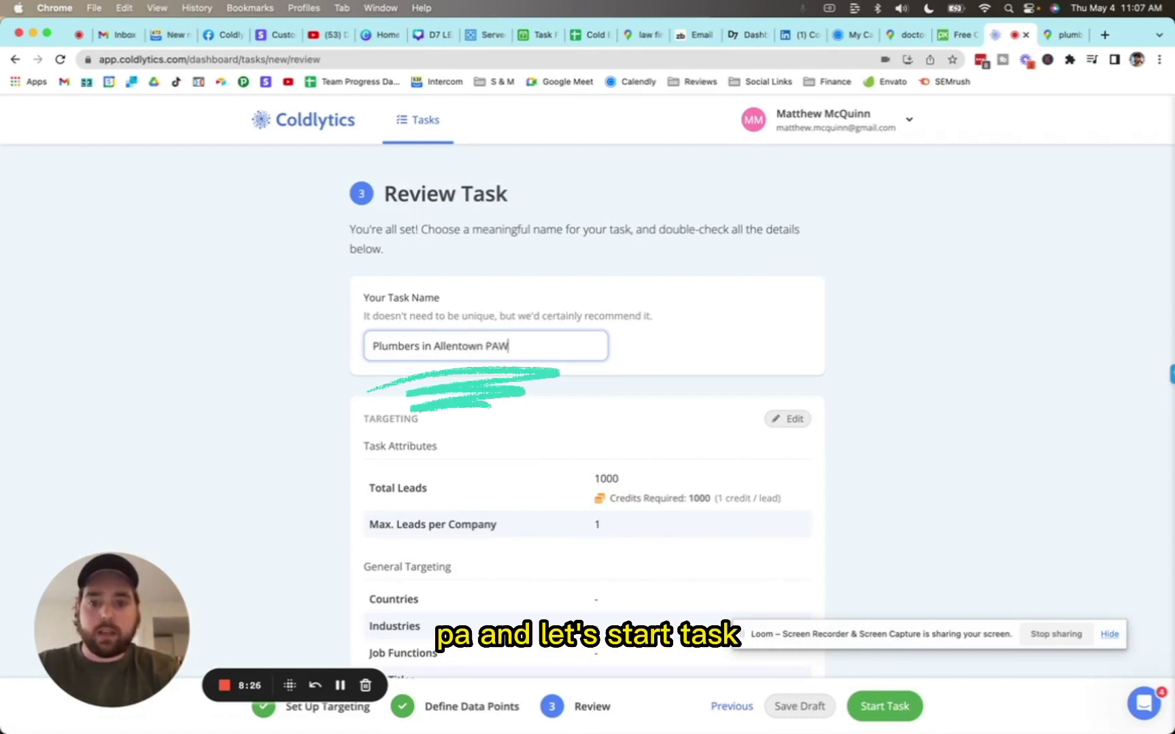
key("BackSpace")
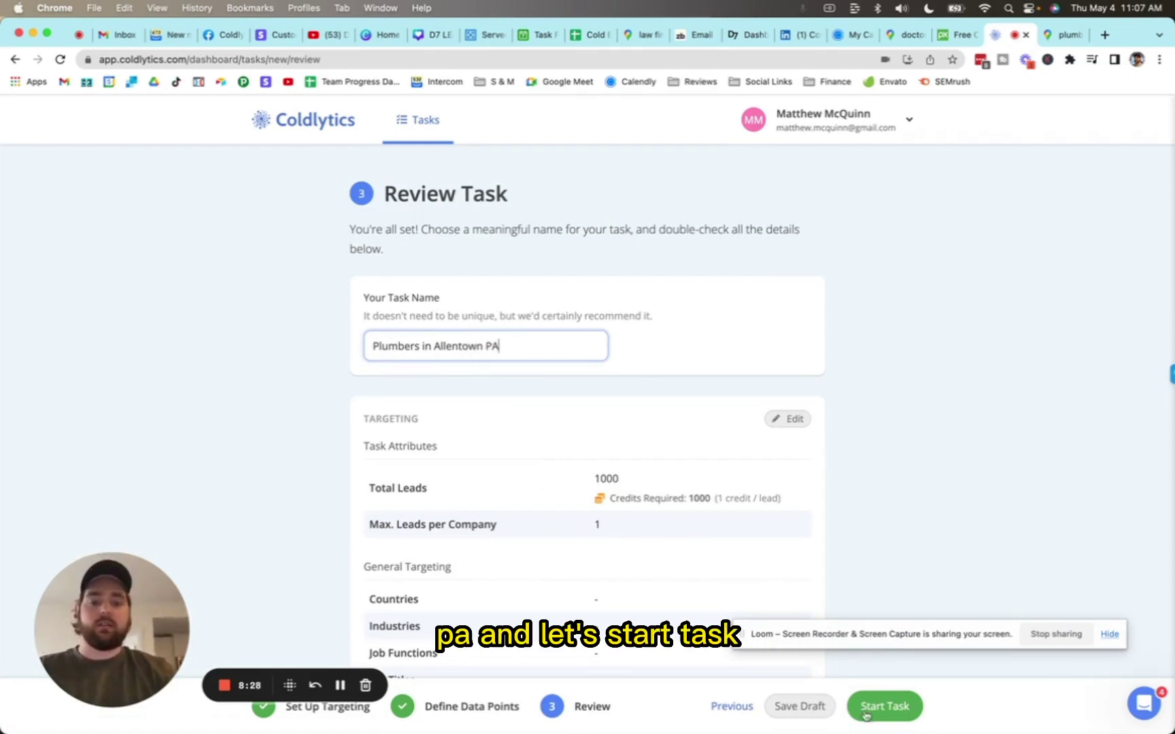
Start the task, bringing up the 1000-credit start confirmation.
left_click(885, 705)
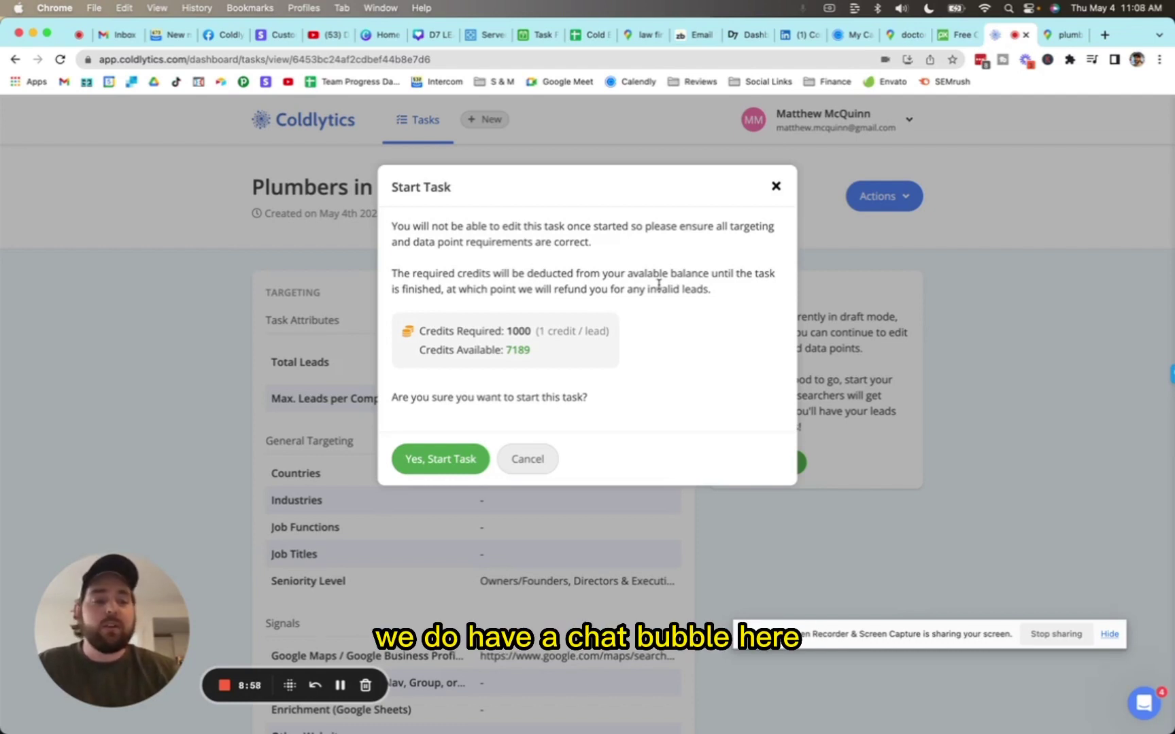
Open the Intercom support chat panel.
left_click(1148, 704)
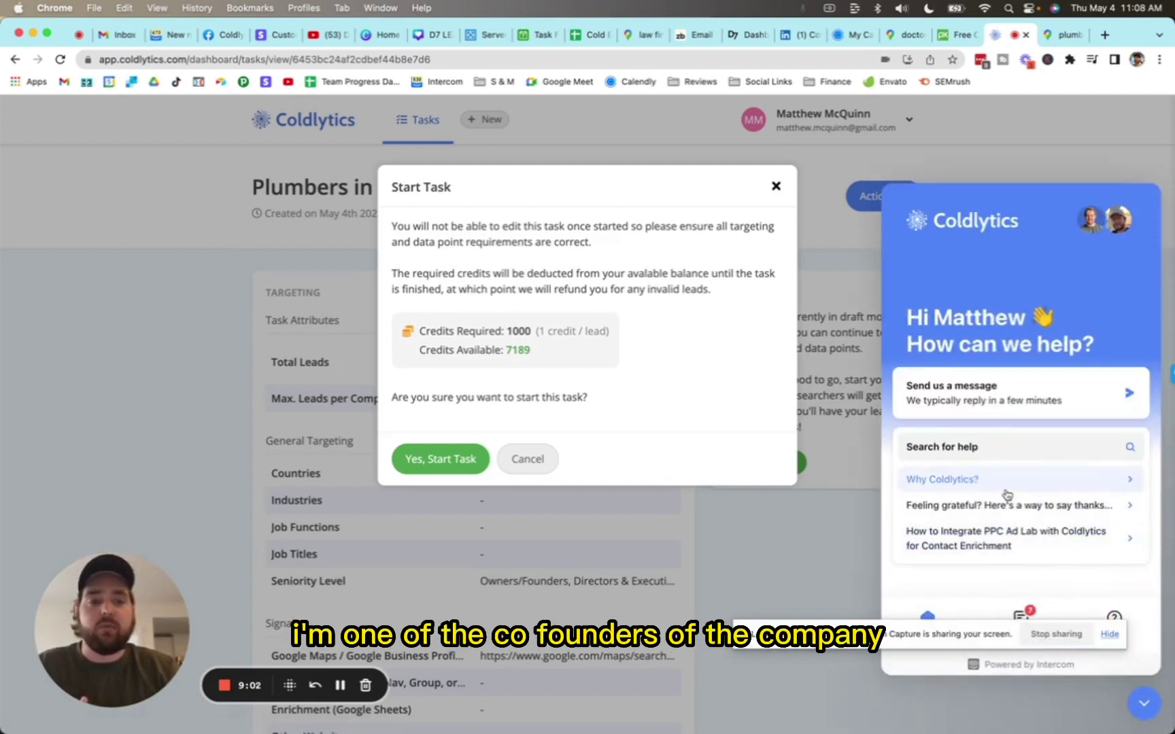